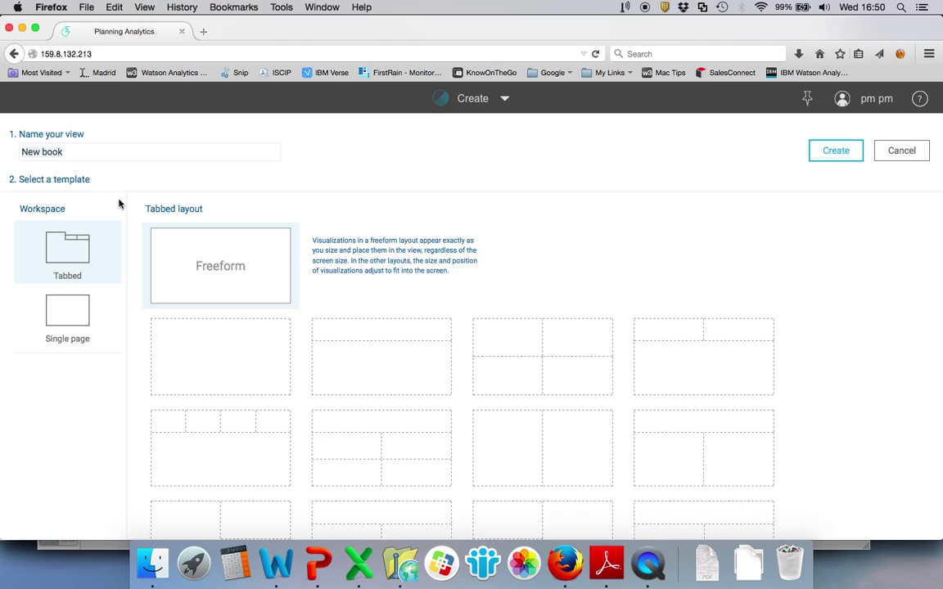
- Create a tabbed view with the two-by-two layout template, naming it with the owner's first name followed by "view"
key("super+a")
type("Paul")
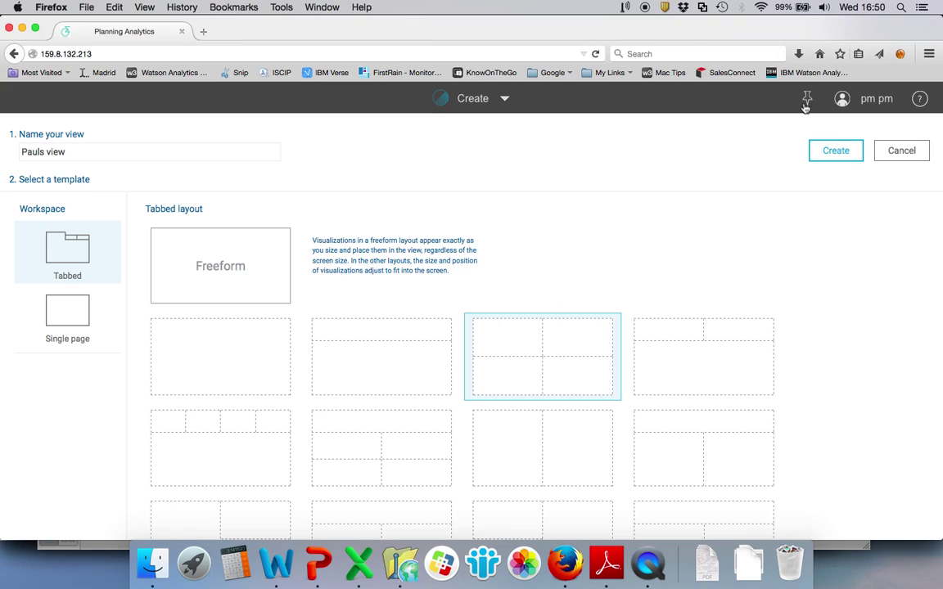
left_click(838, 151)
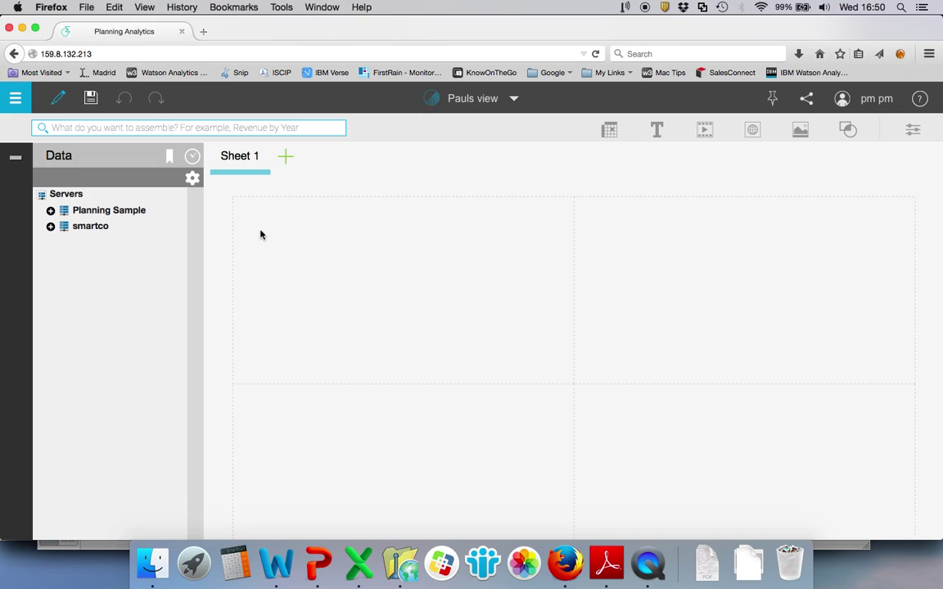
- Collapse the data tree, search for "view revenue" and add the smartco Revenue cube's Revenue view to the sheet
left_click(16, 163)
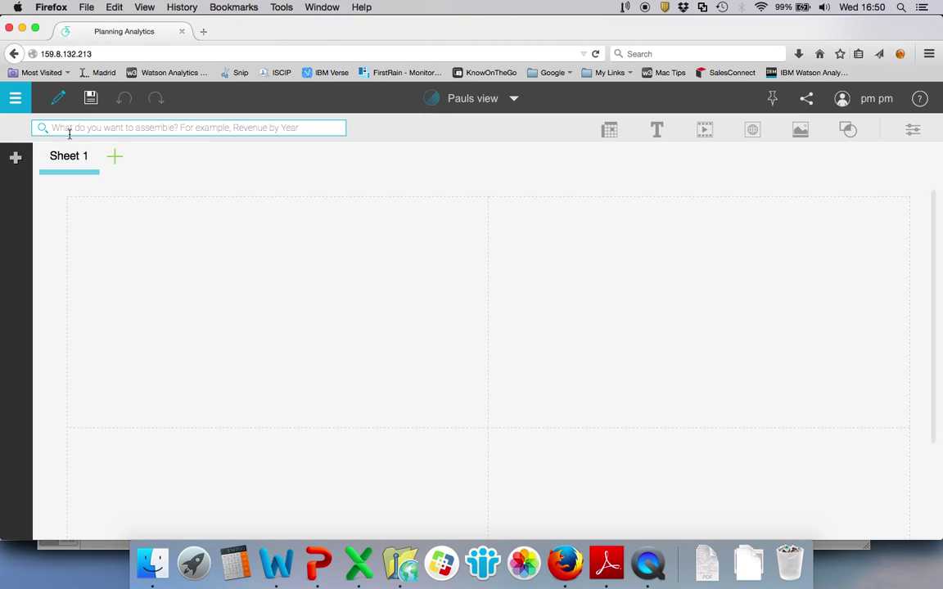
type("v")
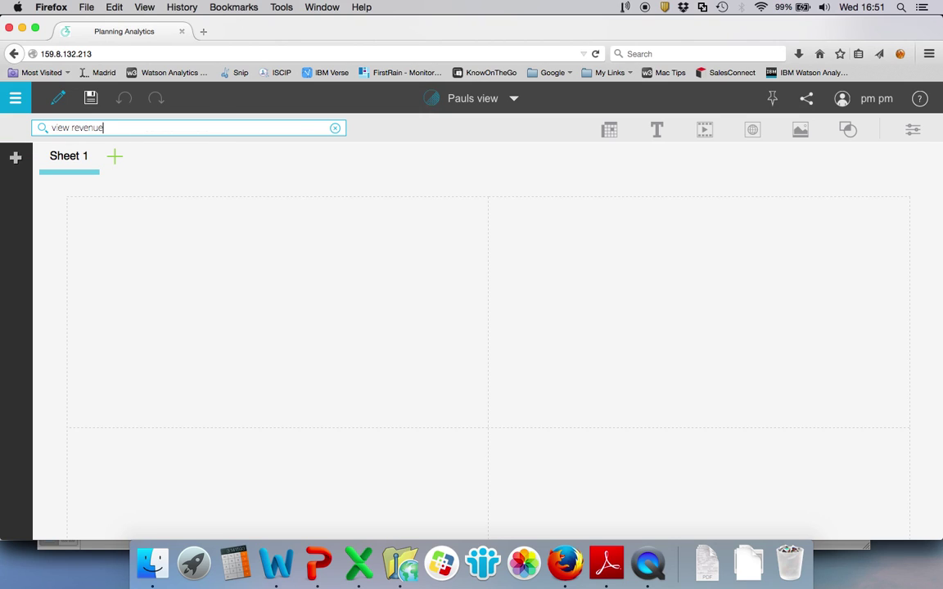
type("iew revenue")
key("Return")
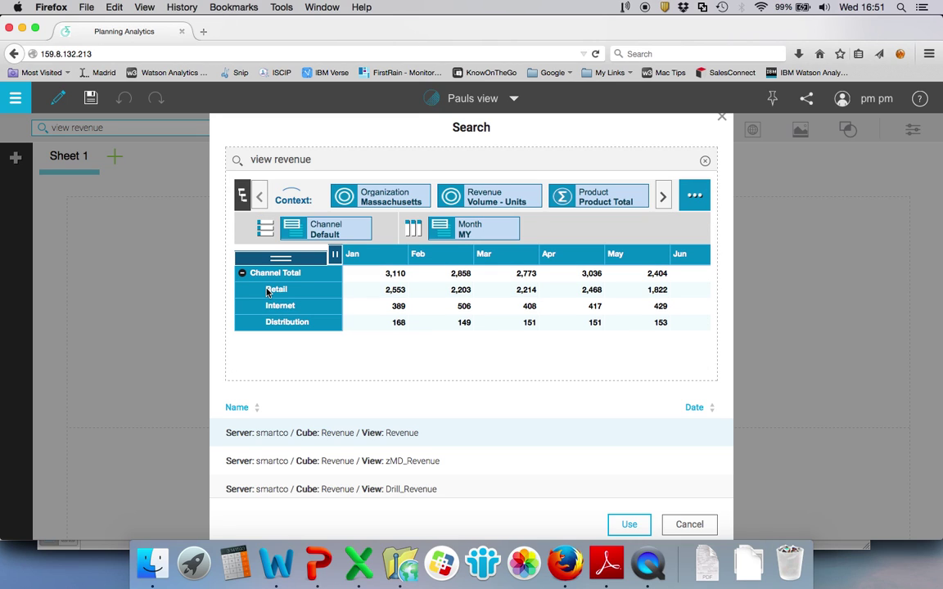
left_click(629, 525)
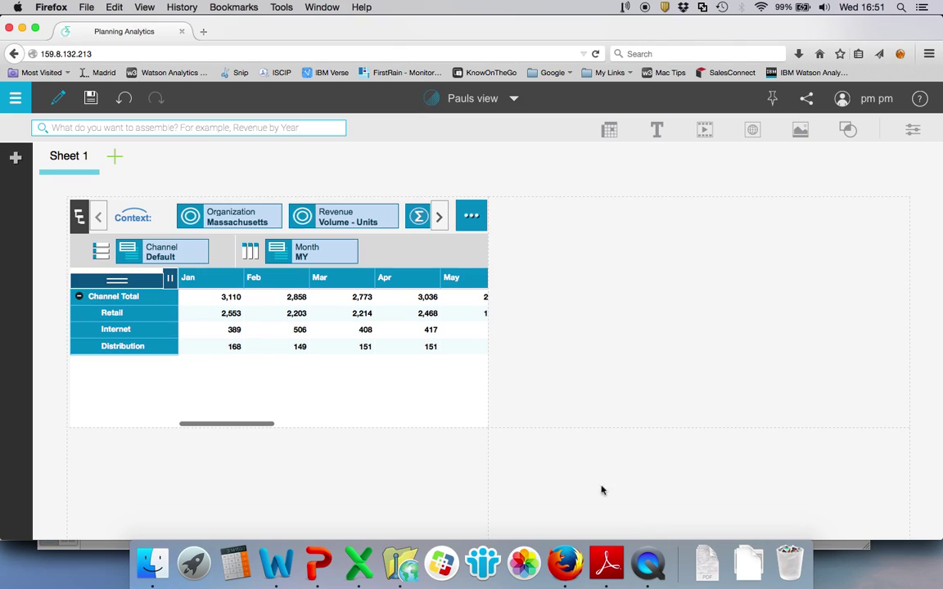
- Search for "view income statement" and add the smartco Income Statement view to the sheet
type("CV")
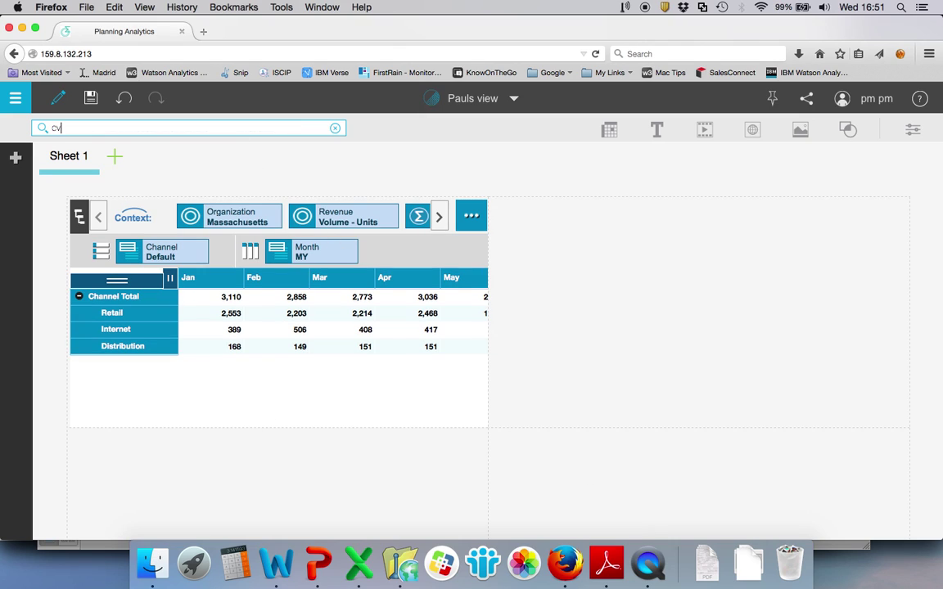
key("BackSpace")
key("BackSpace")
type("view income statement")
key("Return")
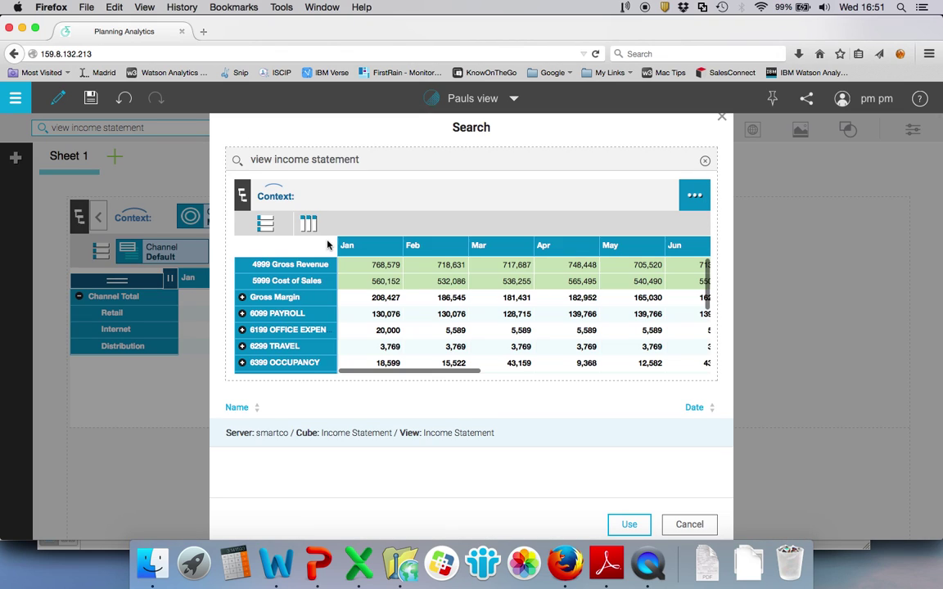
left_click(631, 526)
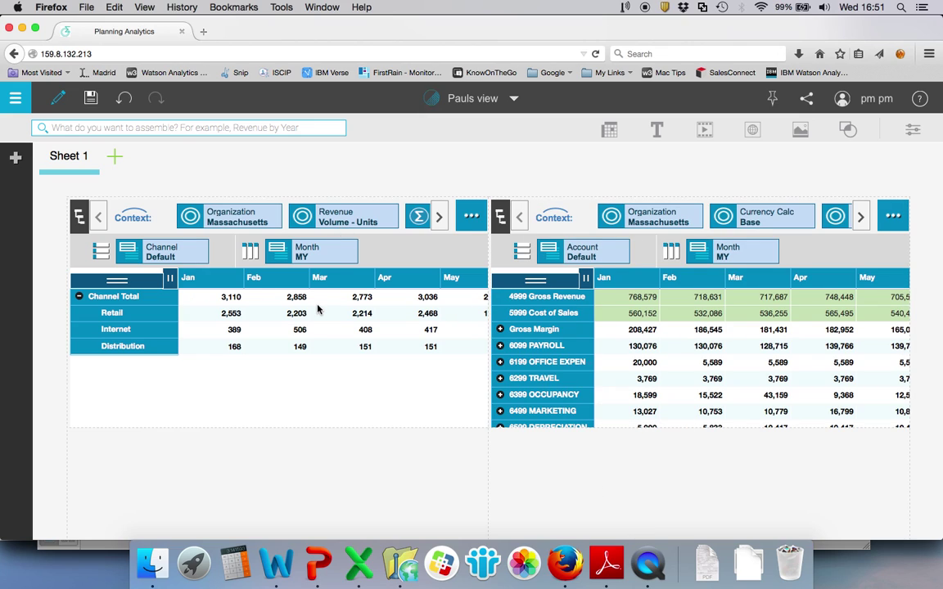
- In the Revenue view, set the Revenue context to Gross Revenue and replace Channel with Product on the rows
left_click(365, 223)
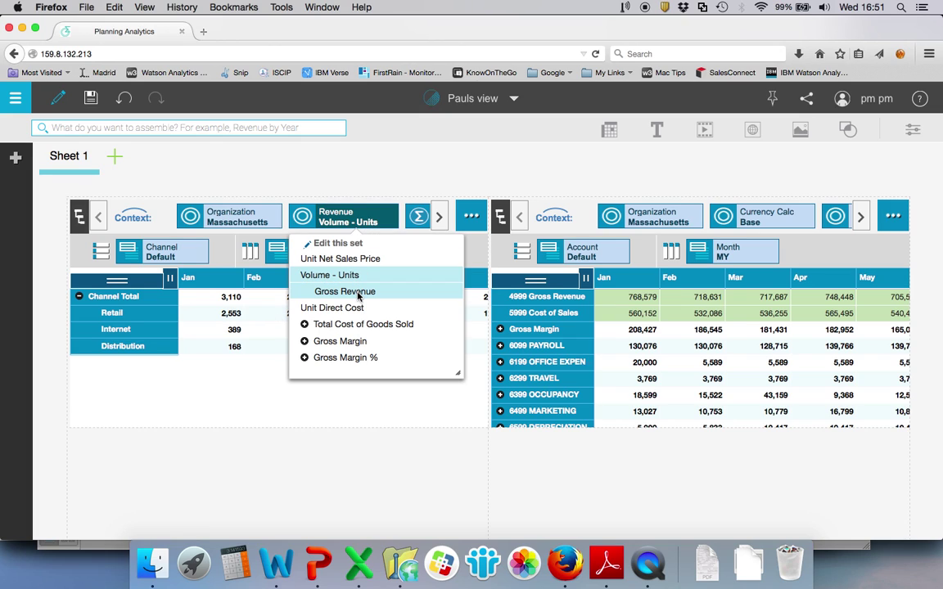
left_click(357, 293)
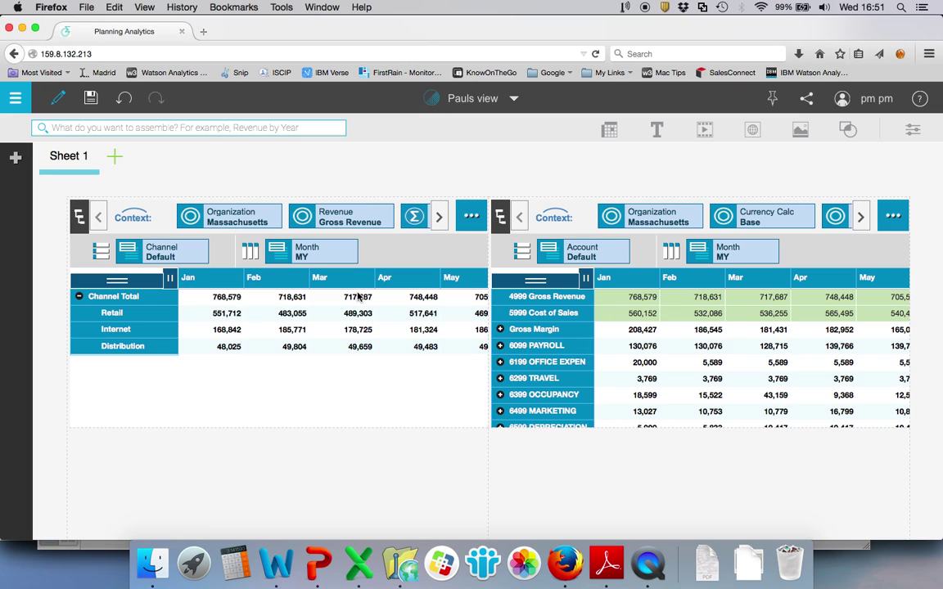
left_click(438, 218)
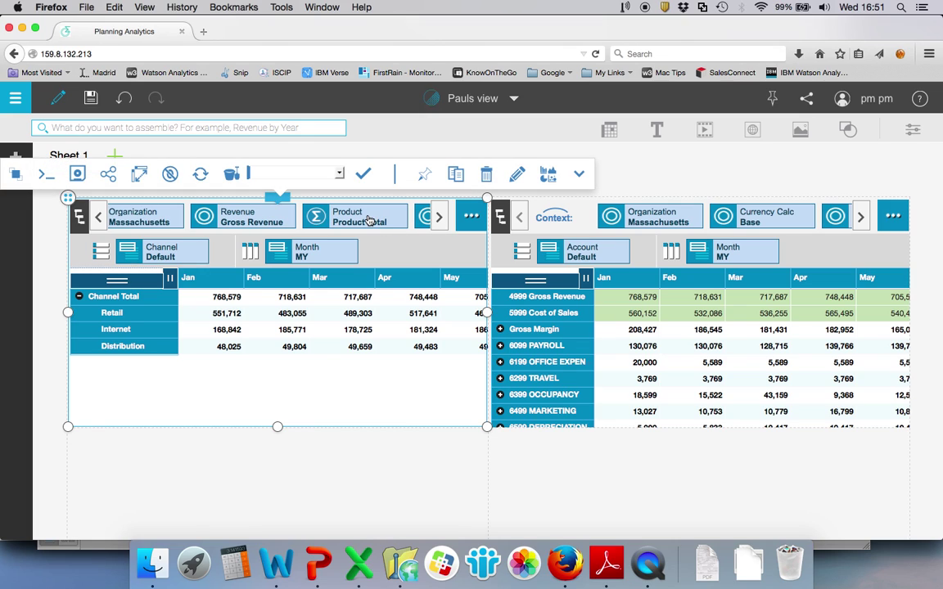
left_click_drag(344, 218, 141, 252)
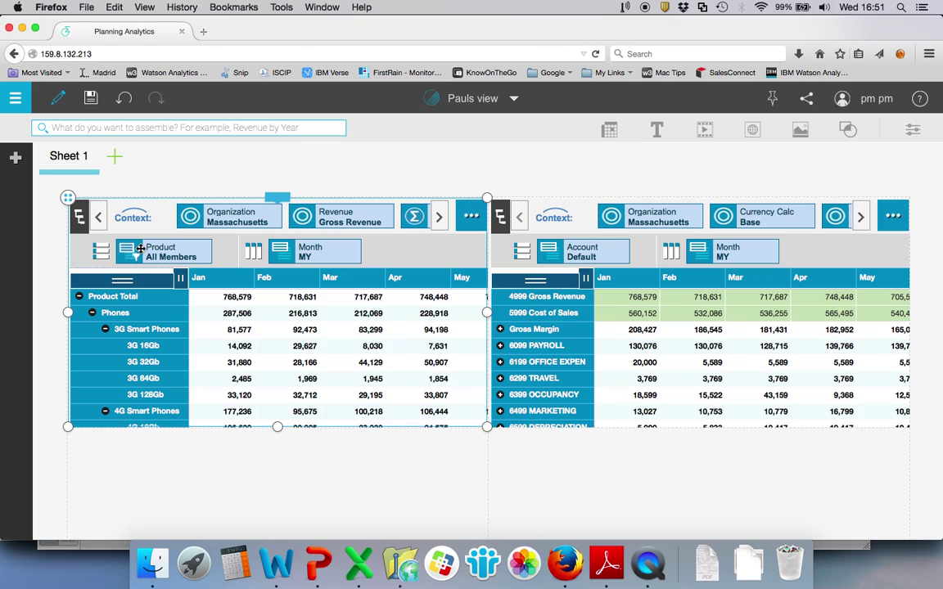
- Expand the smartco Revenue cube's Organization sets in the data tree and add the Regions set as a widget
left_click(17, 159)
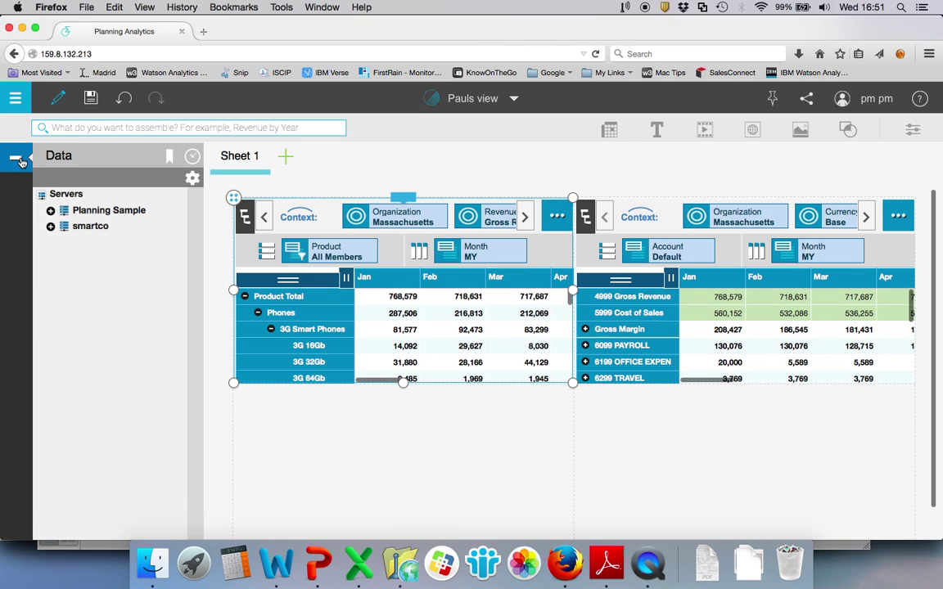
left_click(51, 227)
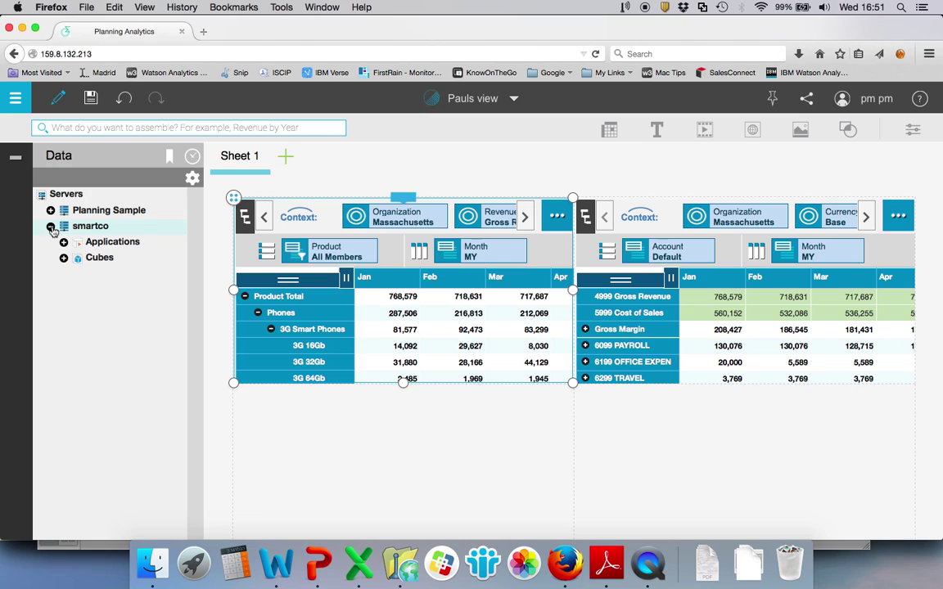
left_click(64, 257)
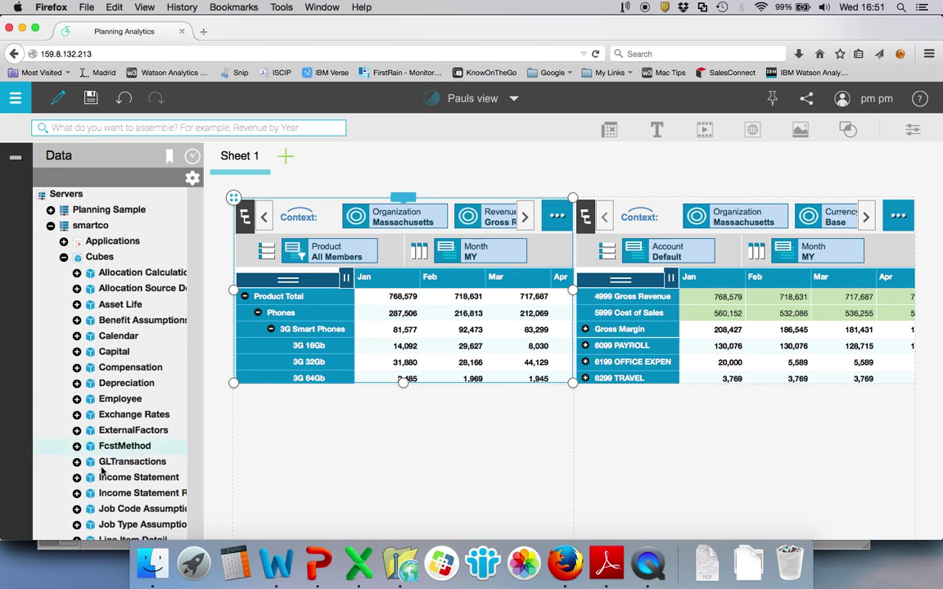
scroll(101, 471, "down", 6)
left_click(77, 380)
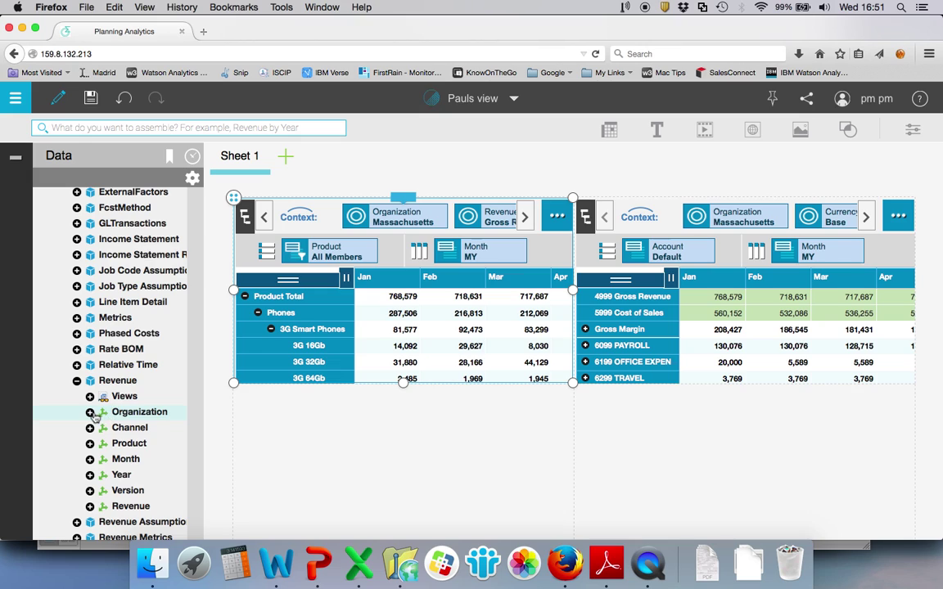
left_click(90, 412)
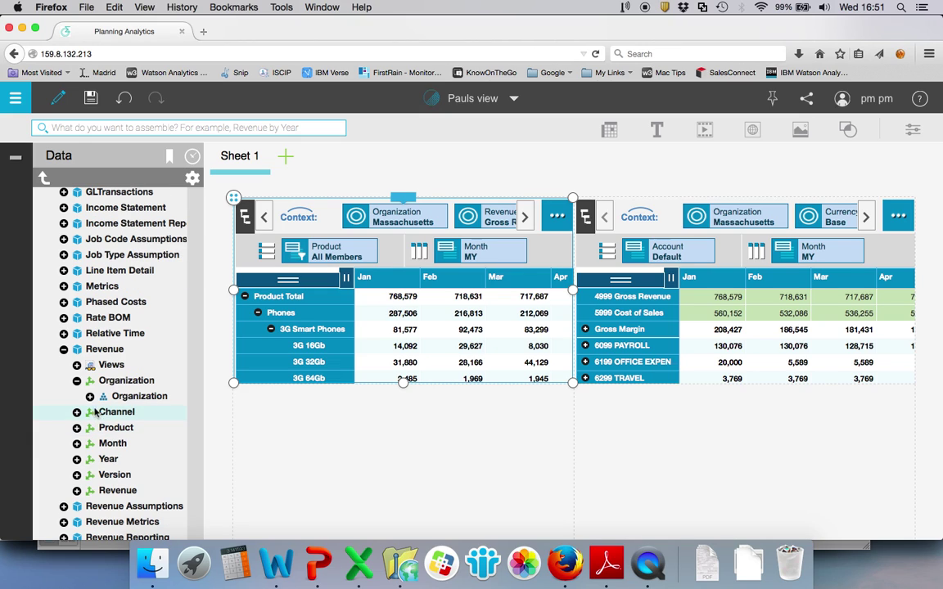
left_click(90, 396)
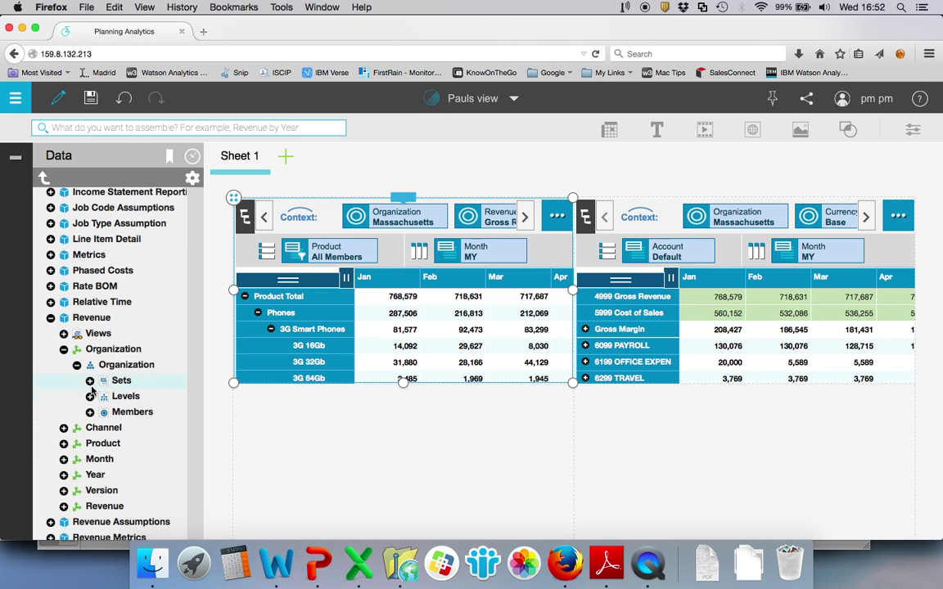
left_click(90, 382)
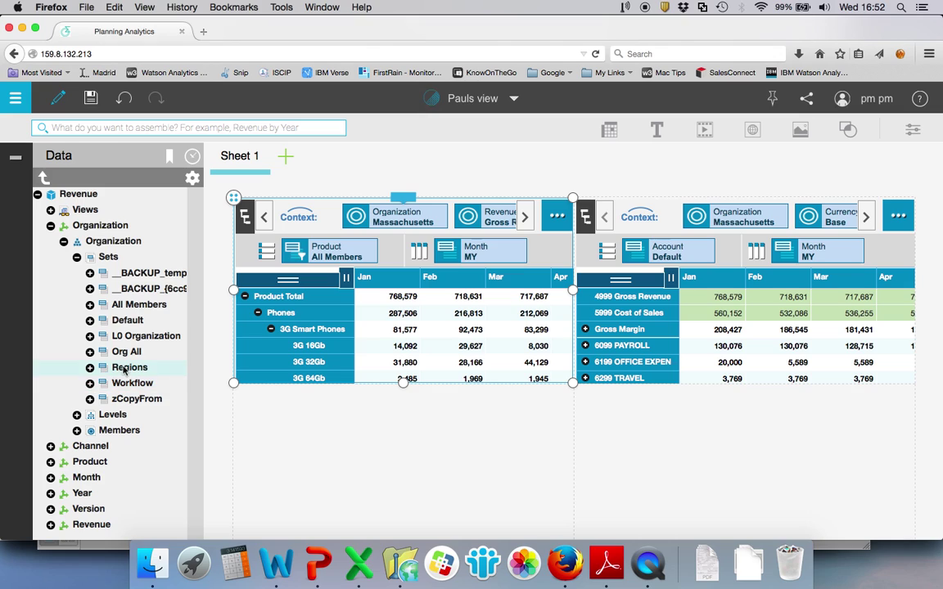
right_click(119, 368)
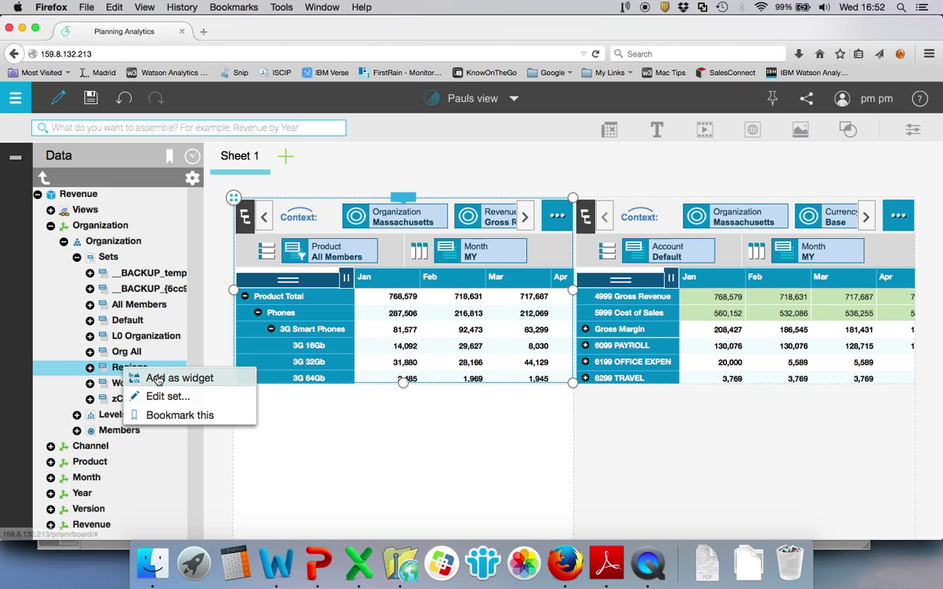
left_click(157, 378)
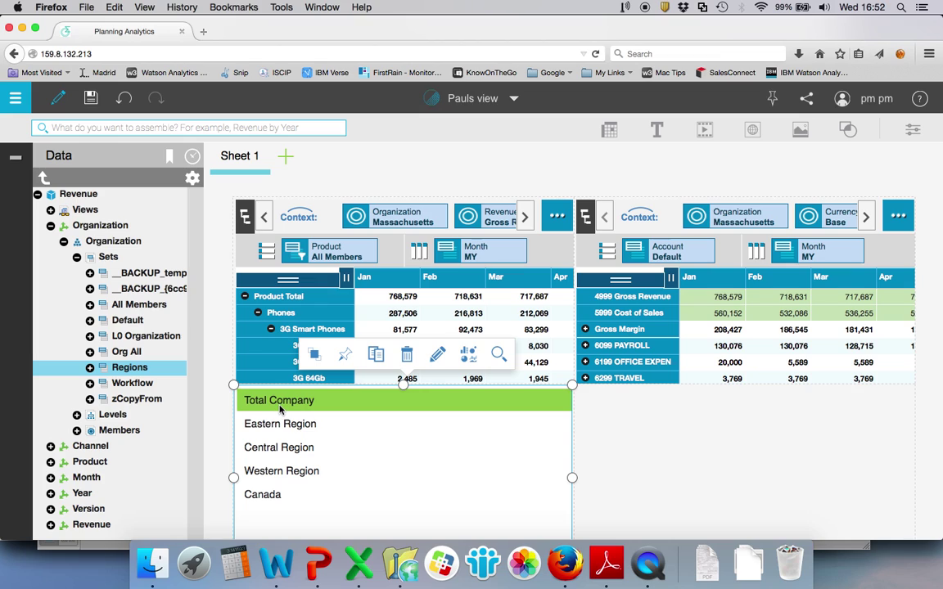
- Try selecting Eastern Region and Central Region in the Regions widget
left_click(279, 410)
left_click(279, 425)
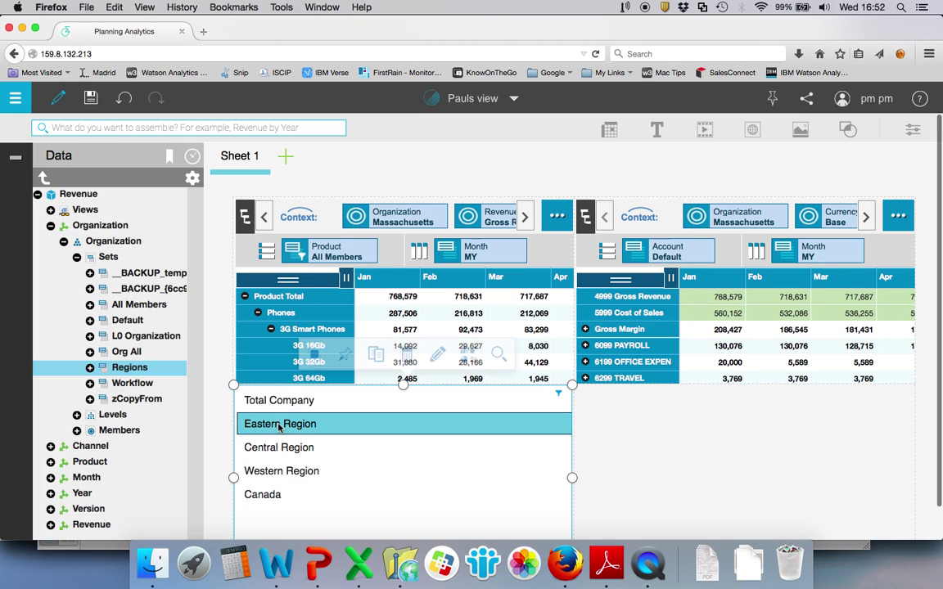
left_click(275, 448)
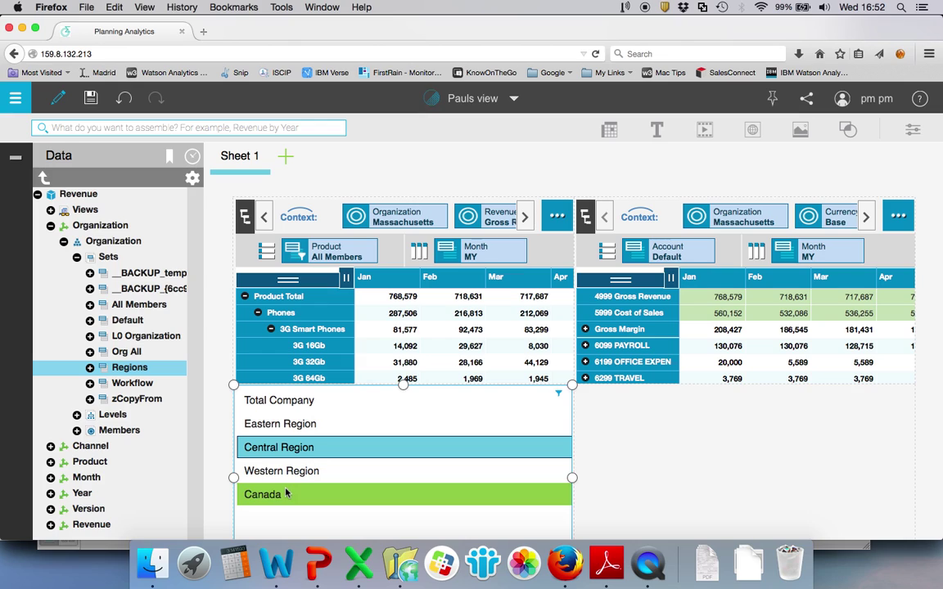
- Collapse the Organization hierarchy, expand the Revenue cube's Year dimension and add the Year hierarchy to the sheet as a widget
left_click(63, 243)
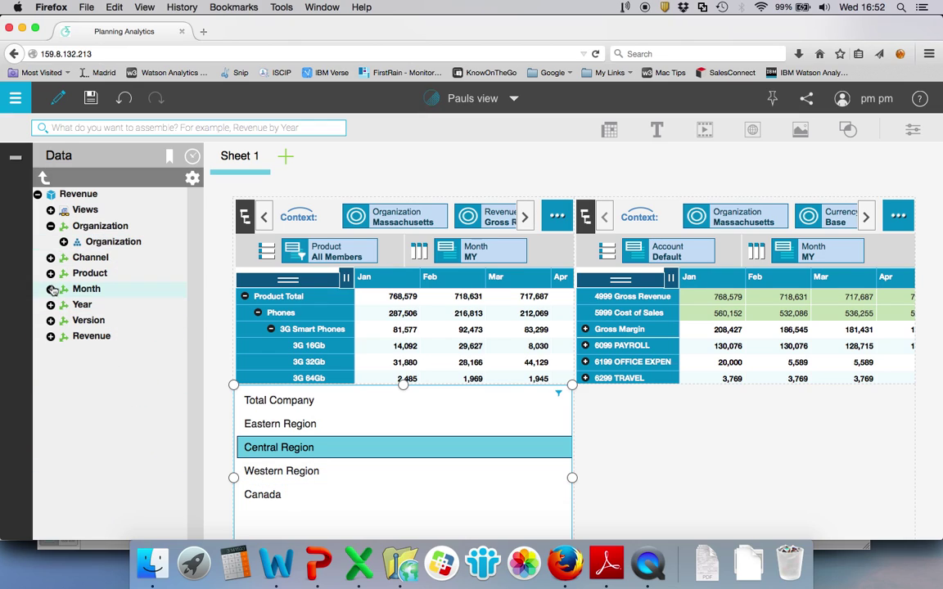
left_click(51, 305)
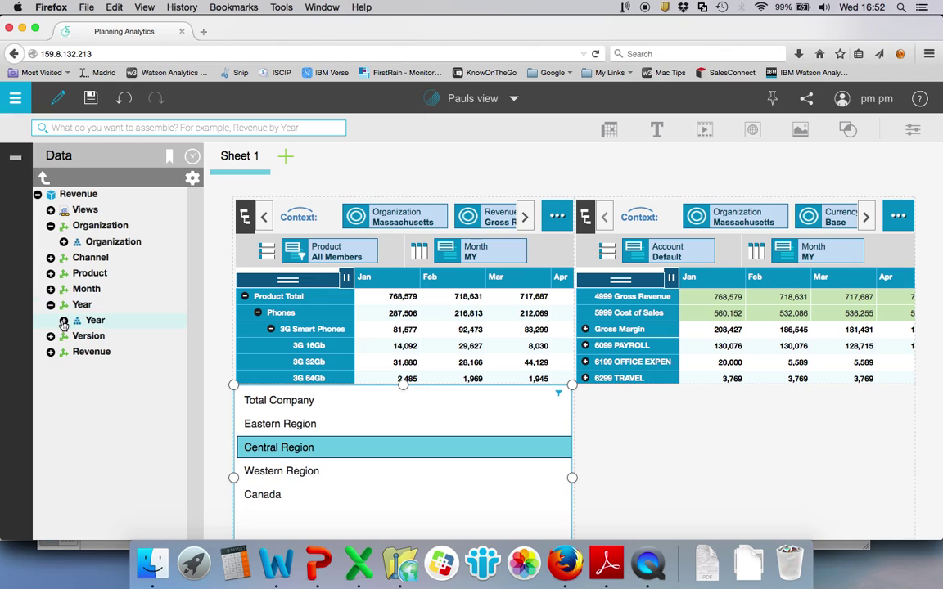
left_click(64, 321)
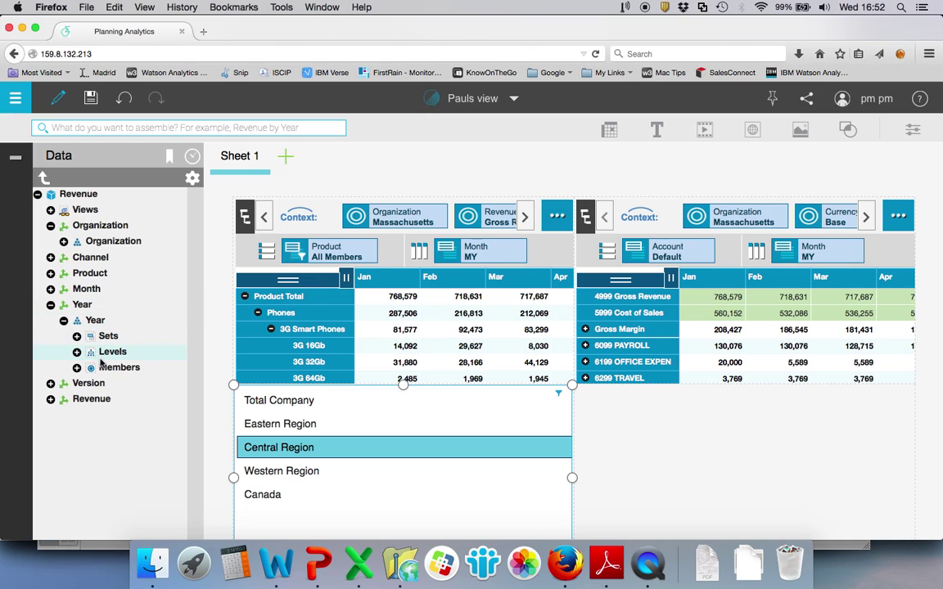
left_click_drag(86, 320, 120, 336)
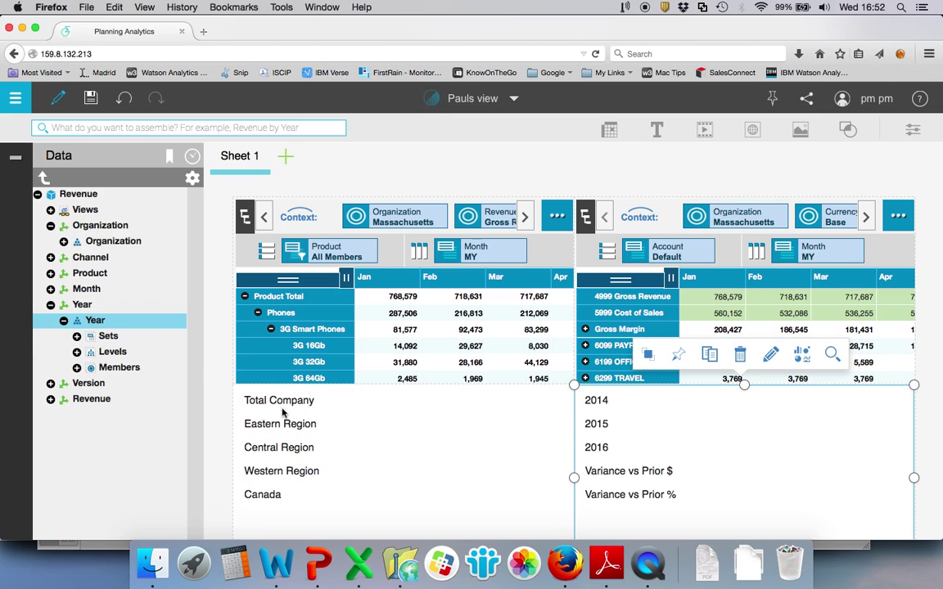
- Turn on dimension synchronization for both the Revenue view and the Income Statement view
left_click(325, 219)
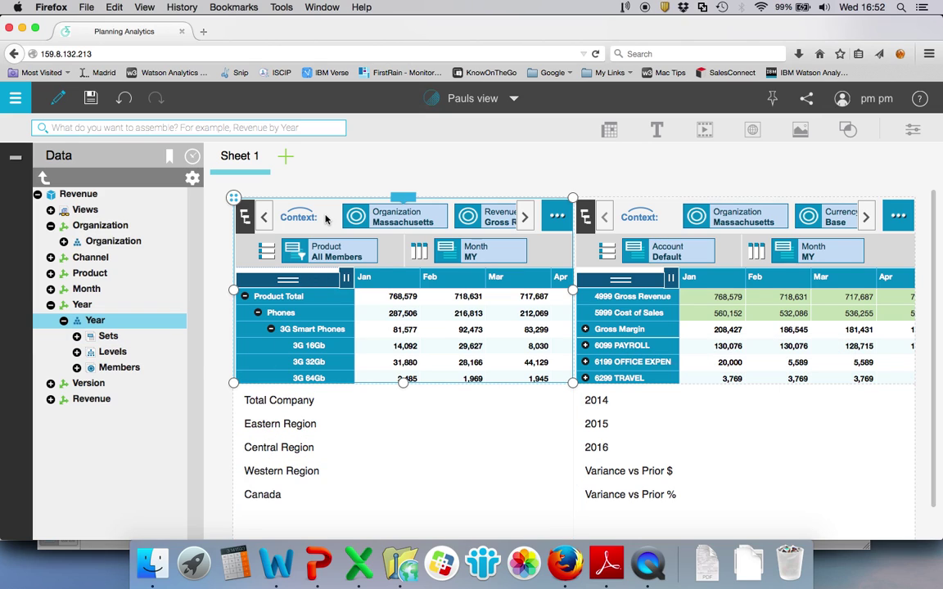
left_click(913, 130)
left_click(792, 312)
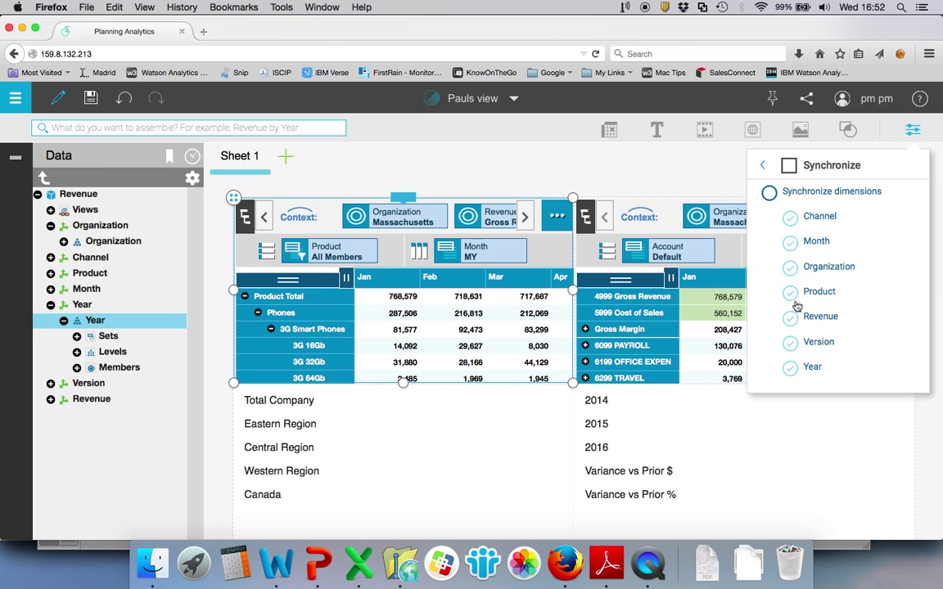
left_click(769, 193)
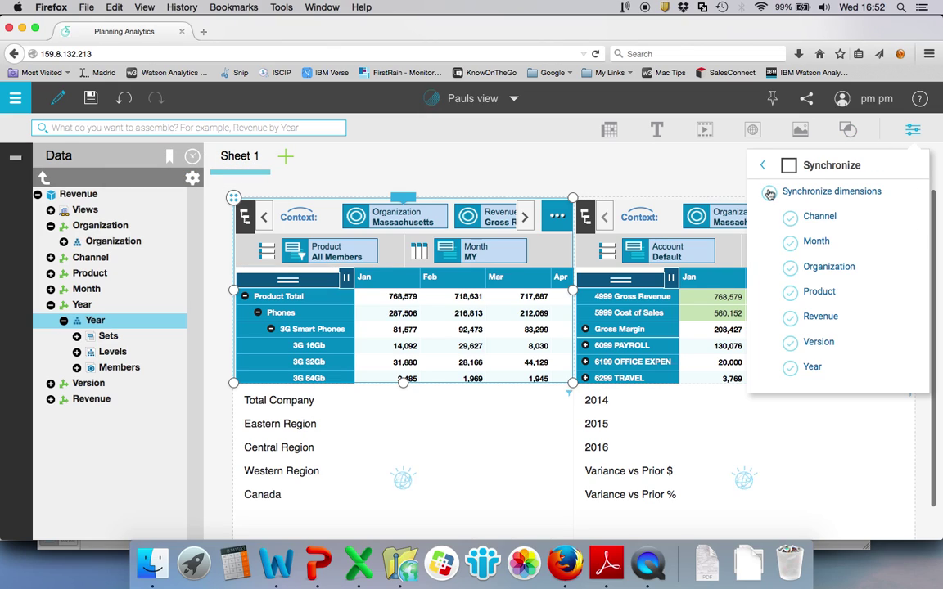
left_click(664, 219)
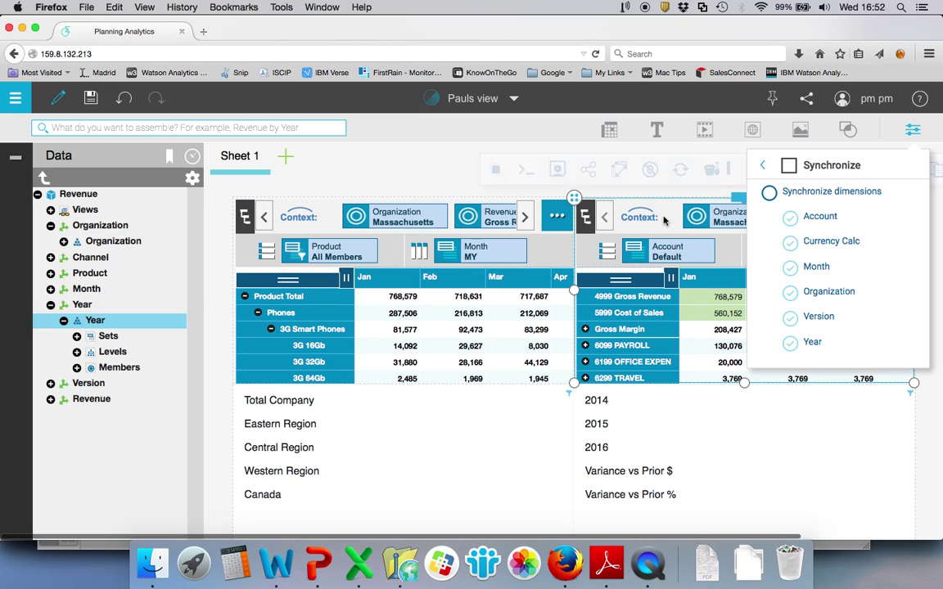
left_click(769, 194)
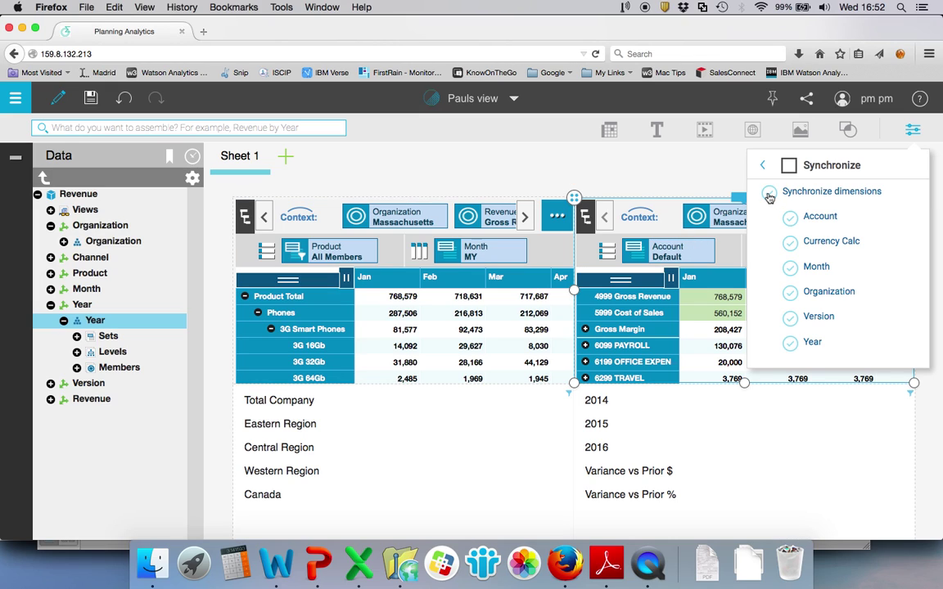
left_click(913, 131)
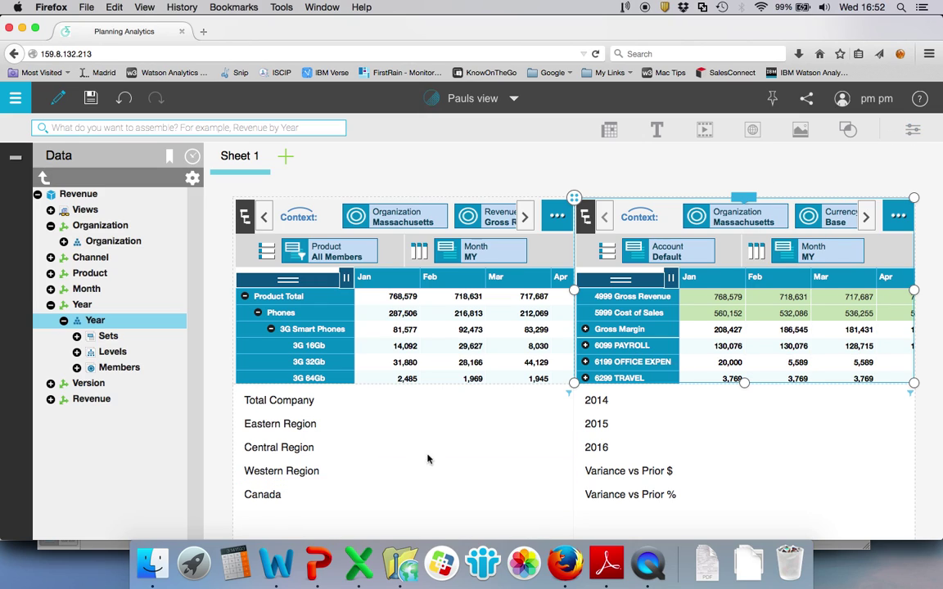
- Filter the synchronized views to Eastern Region with the Regions widget
left_click(313, 432)
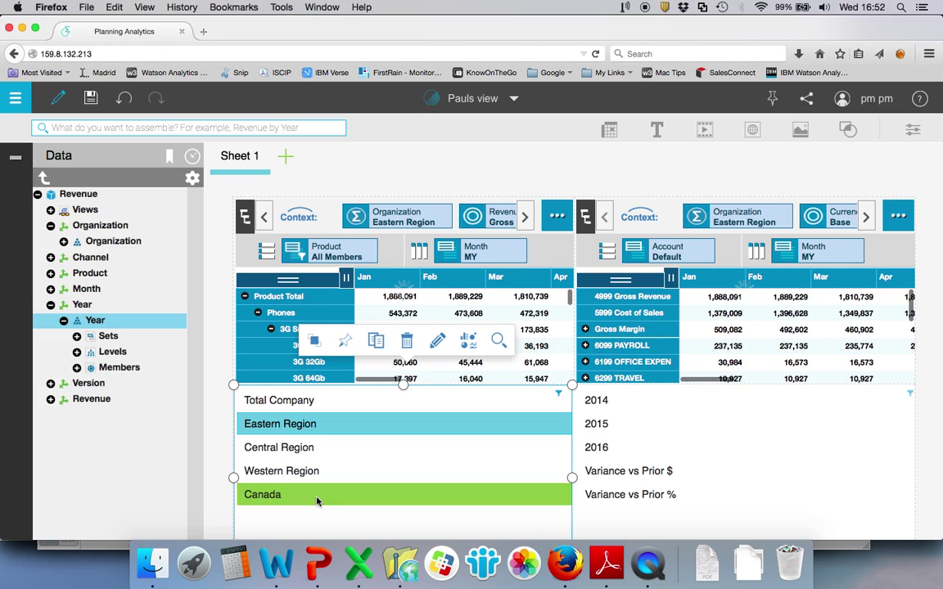
- Filter the synchronized views to 2016 and edit the Revenue view's Month set to keep only the Year member
left_click(602, 449)
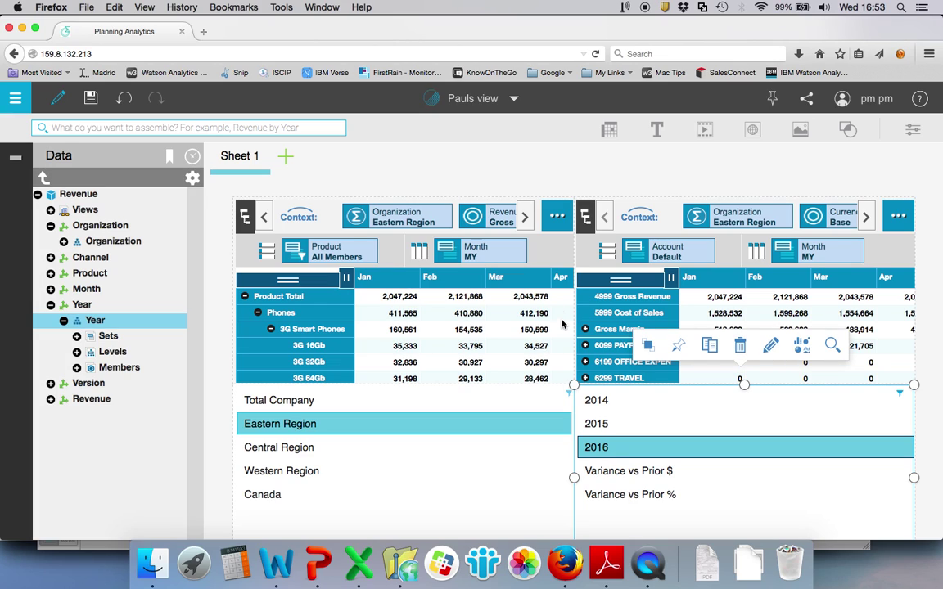
double_click(480, 253)
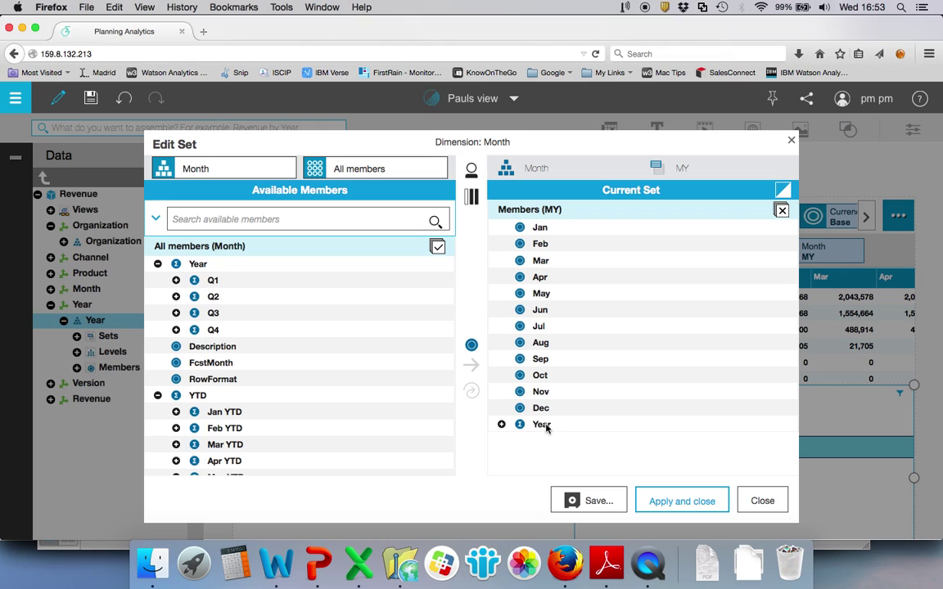
right_click(543, 427)
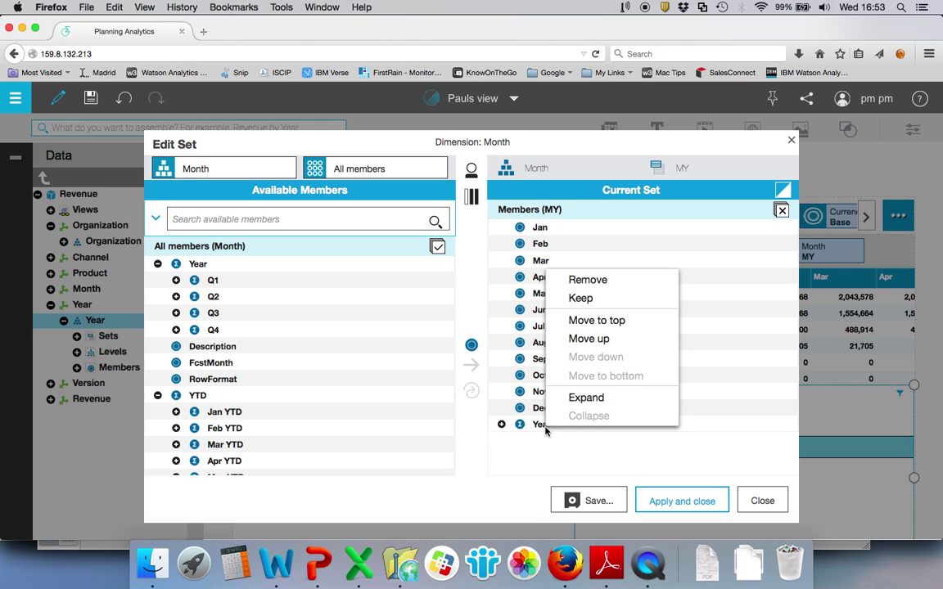
left_click(621, 298)
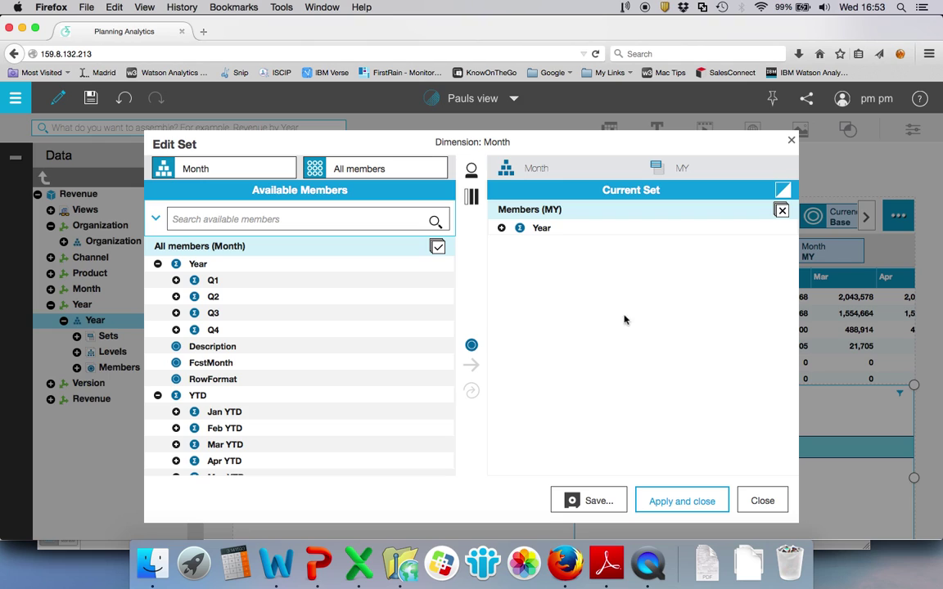
left_click(676, 502)
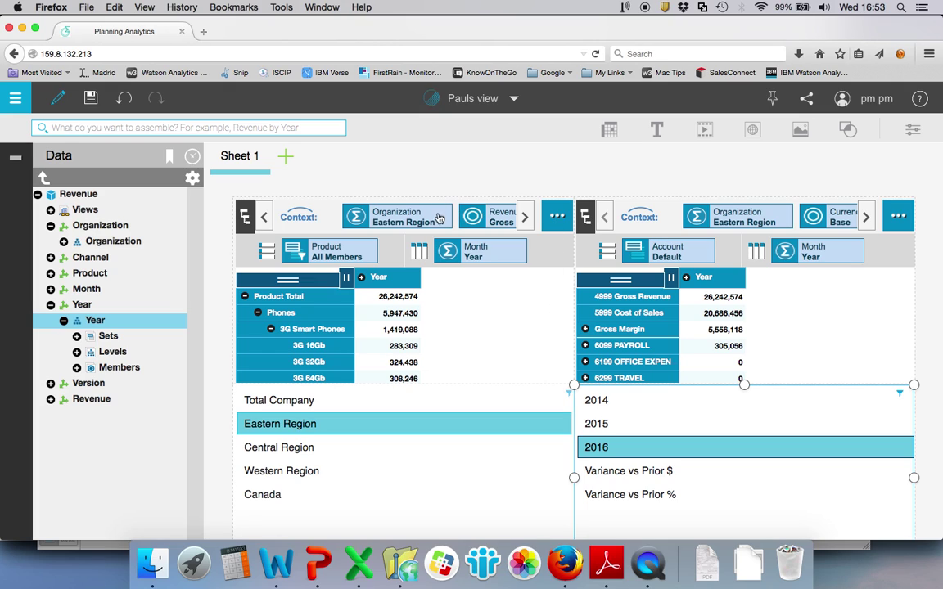
- Change the Revenue view to a Column visualization and switch its Product set to the Groups subset
left_click(301, 191)
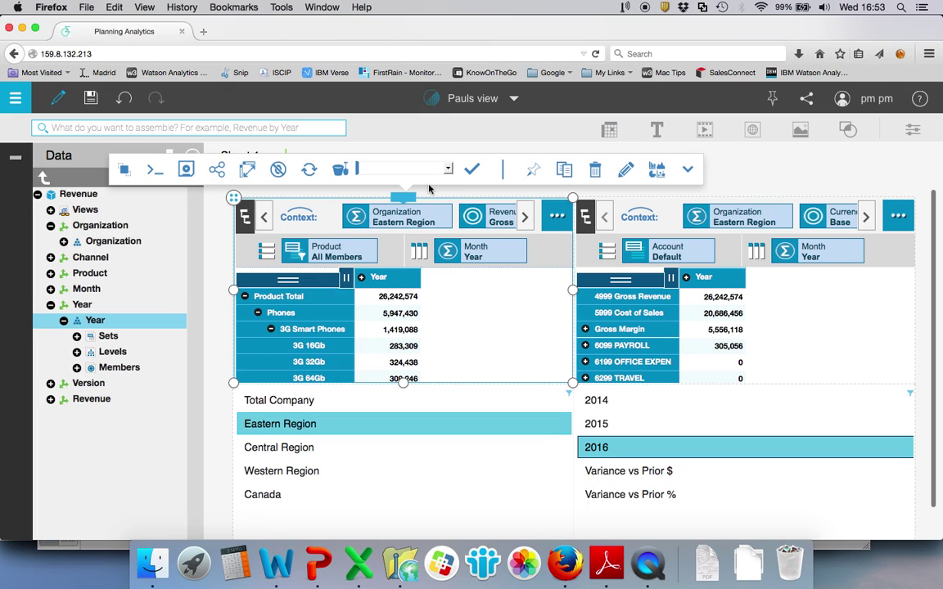
left_click(655, 171)
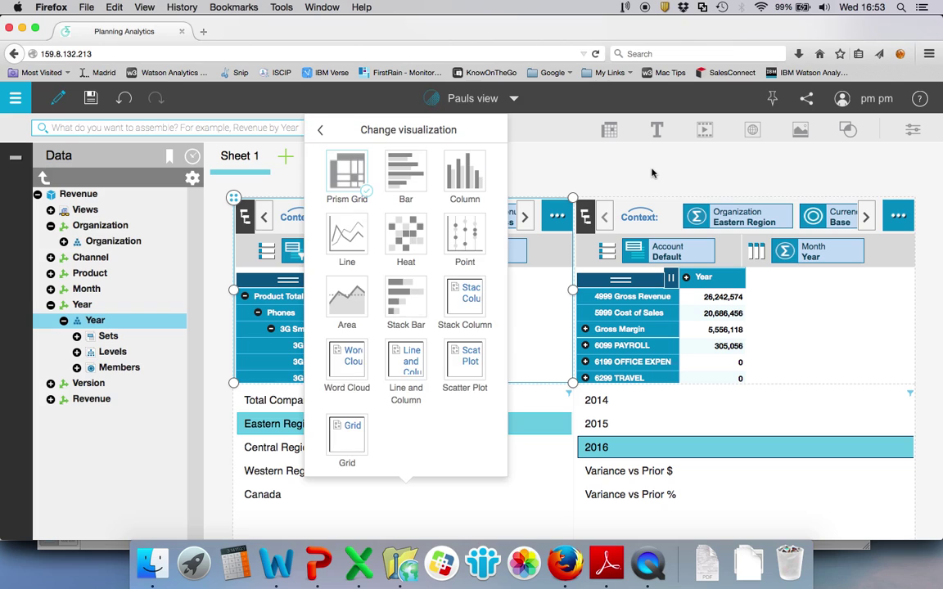
left_click(472, 177)
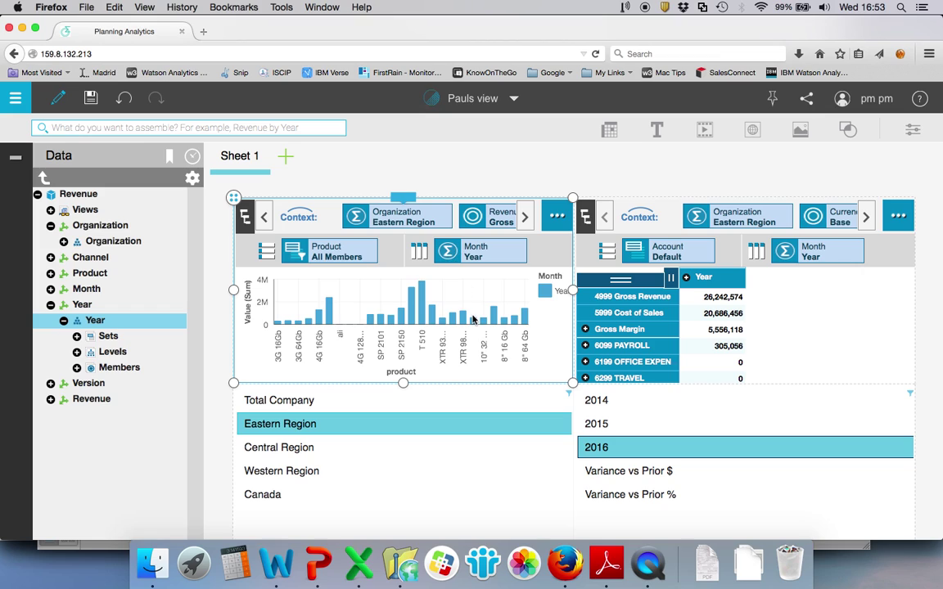
left_click(344, 257)
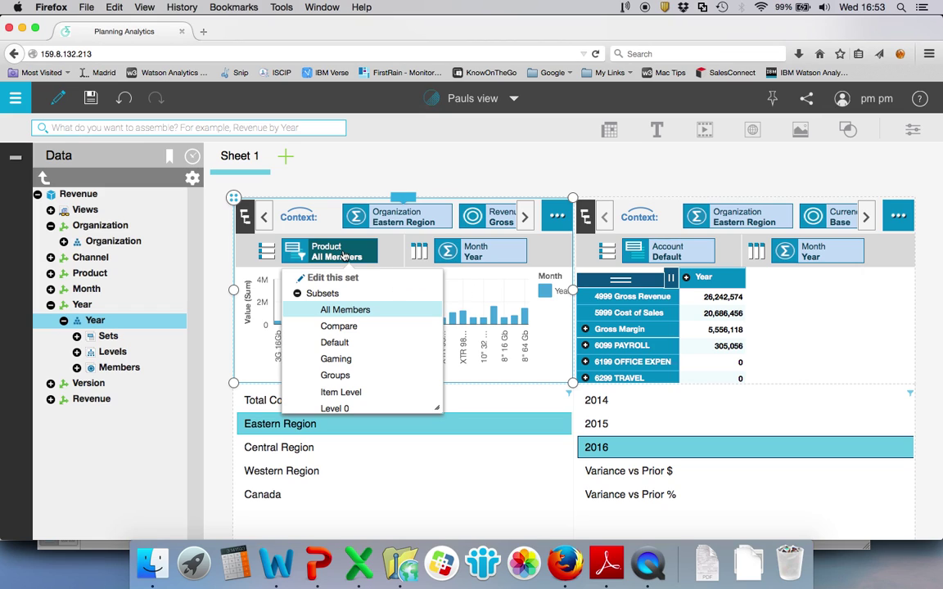
left_click(343, 376)
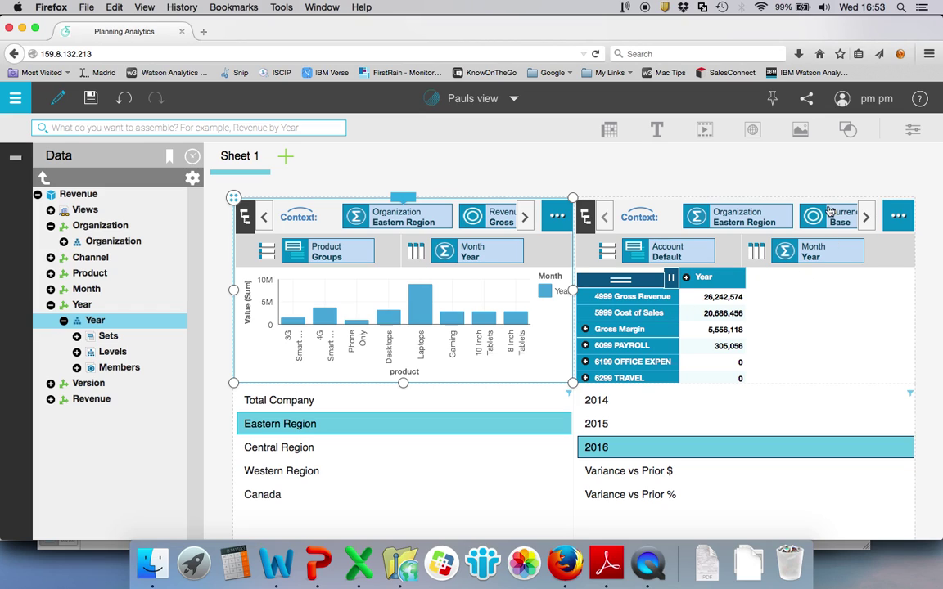
- Change the Income Statement view to a Line visualization
left_click(669, 216)
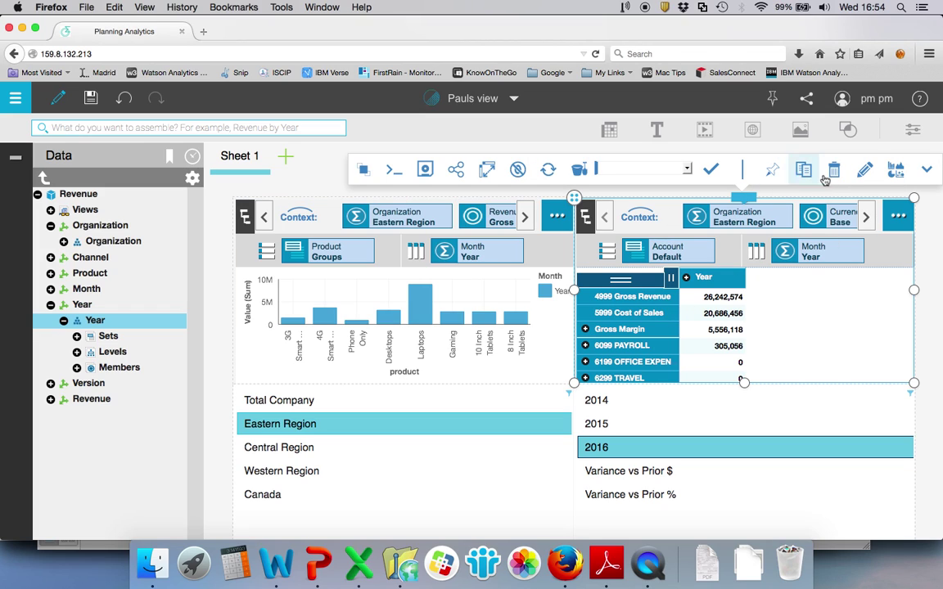
left_click(895, 172)
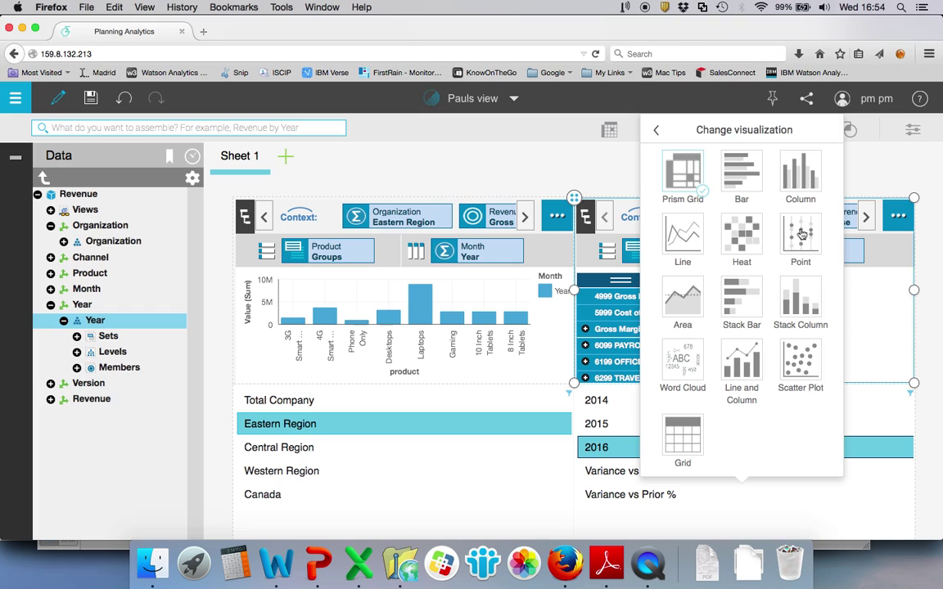
left_click(683, 237)
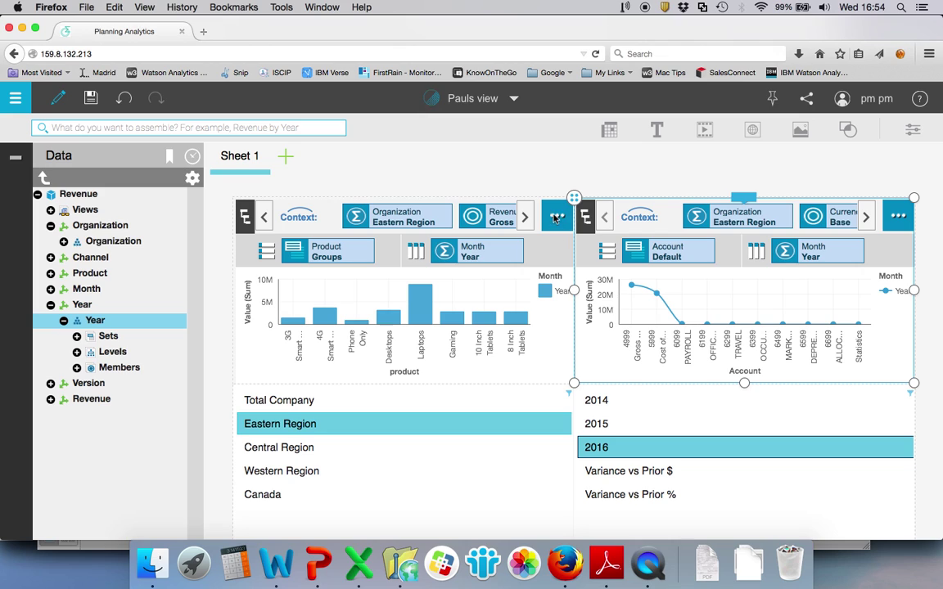
- Hide the context and dimension bars on both the Revenue column chart and the Income Statement line chart
left_click(456, 201)
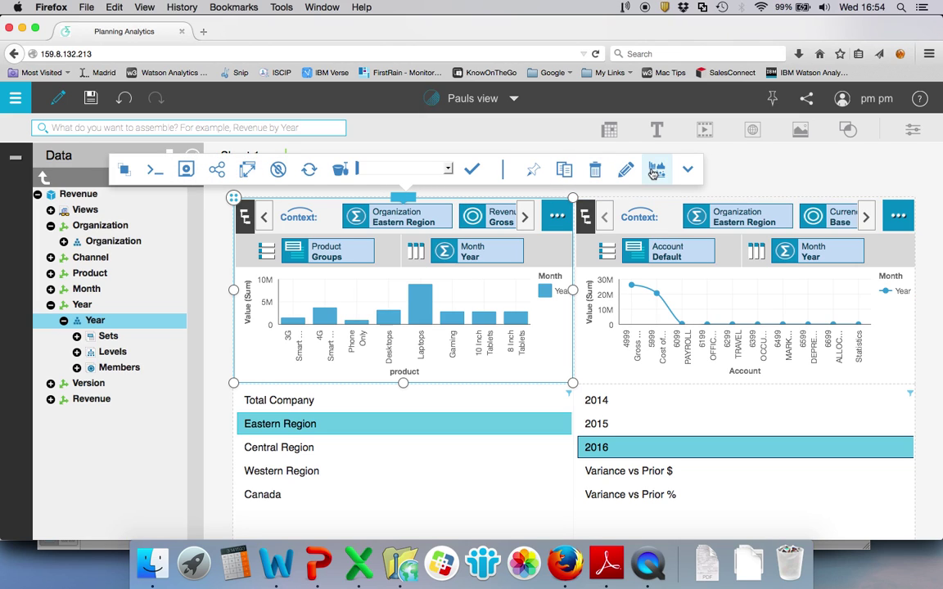
left_click(684, 172)
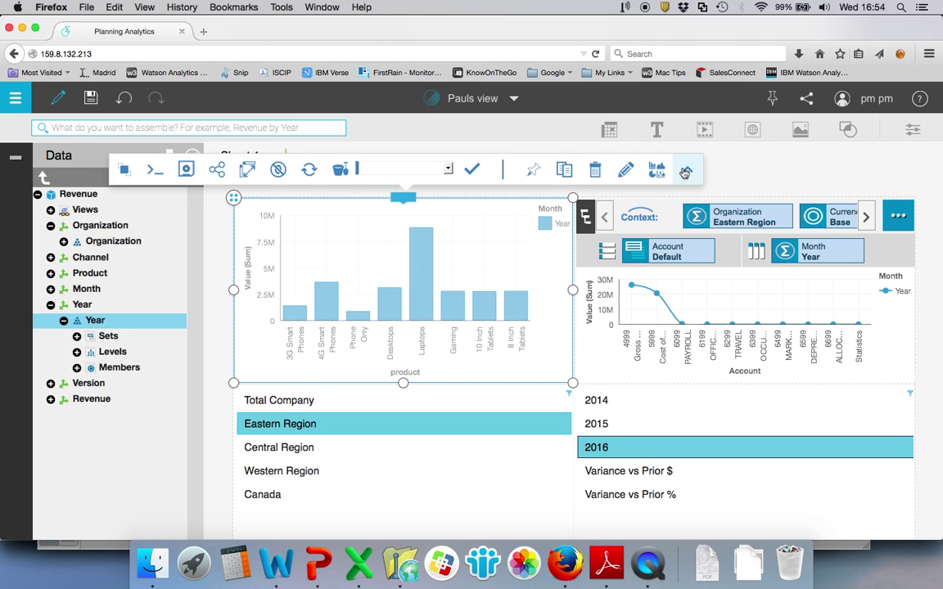
left_click(664, 215)
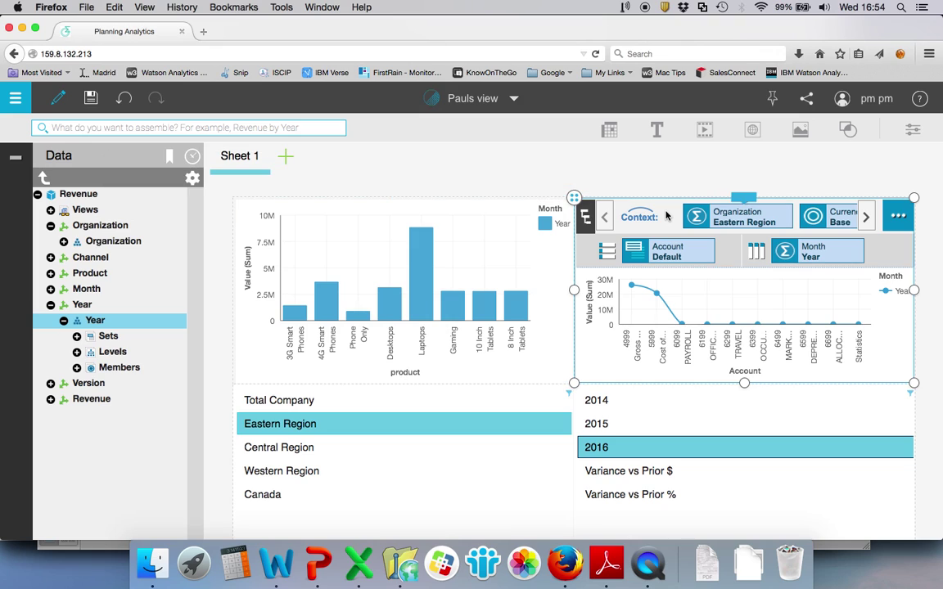
left_click(925, 172)
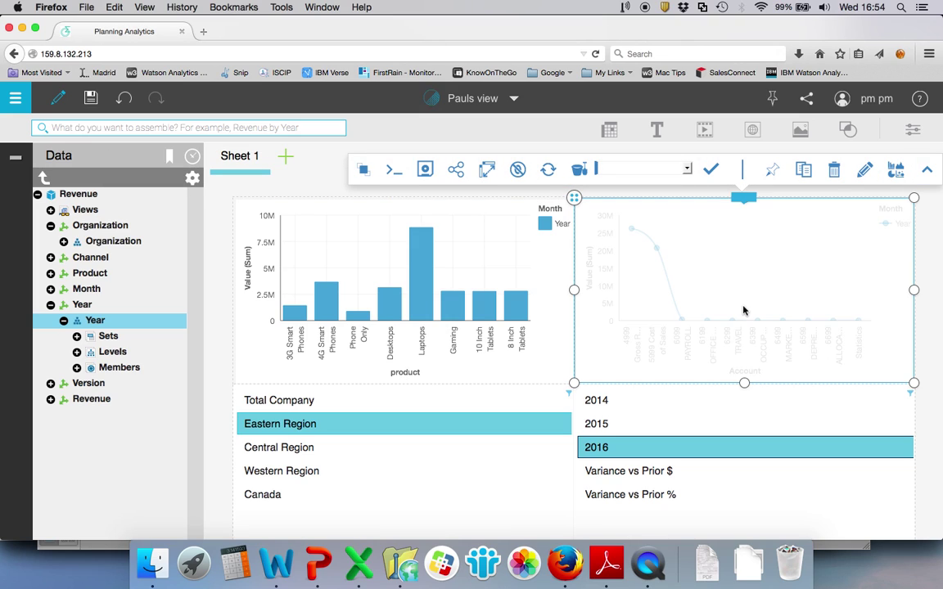
- Set the Regions widget to Total Company, convert it to a Data Player and start playing through the regions
left_click(303, 401)
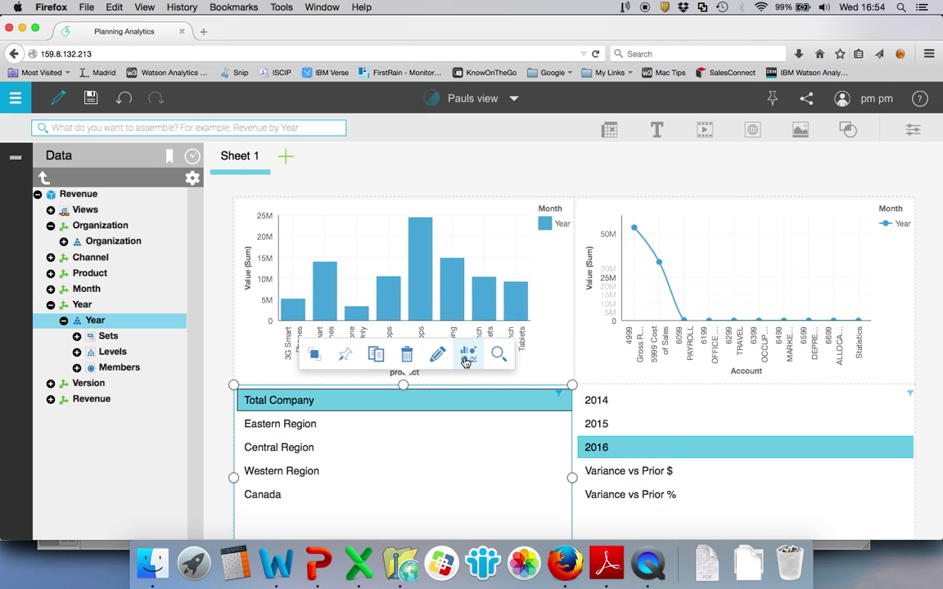
left_click(466, 361)
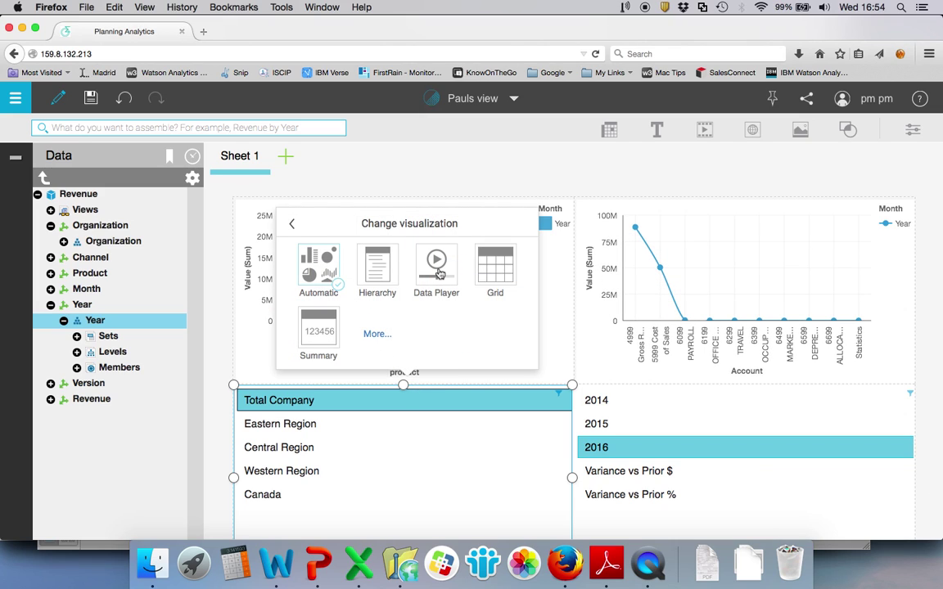
left_click(438, 273)
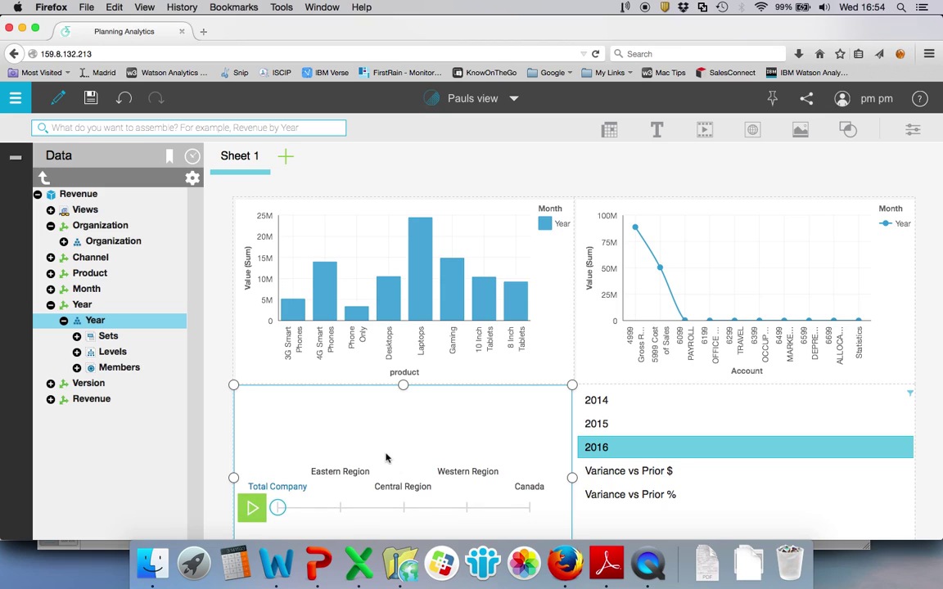
left_click(253, 510)
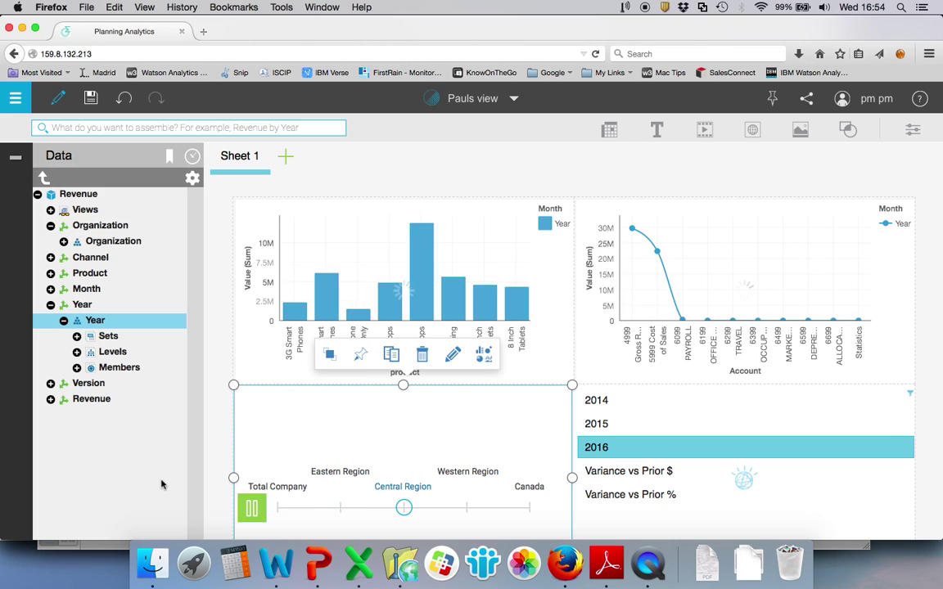
- Select 2014 in the Year widget and convert the widget to a Data Player
left_click(696, 405)
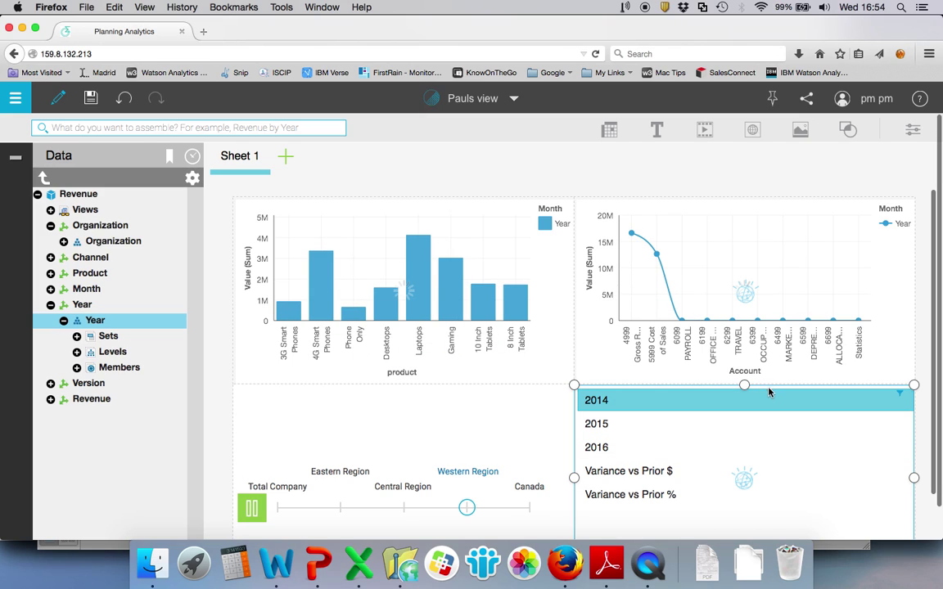
mouse_move(700, 356)
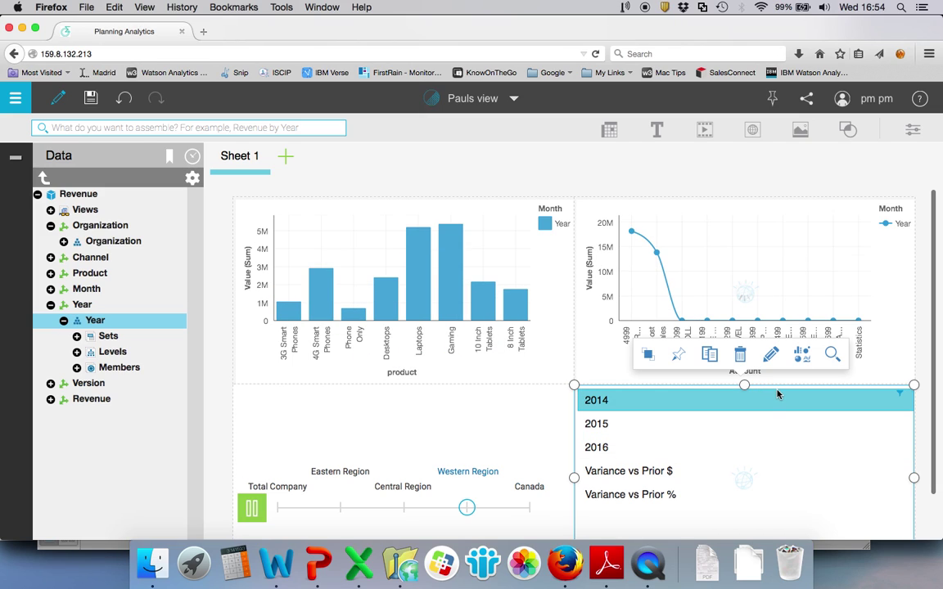
left_click(802, 356)
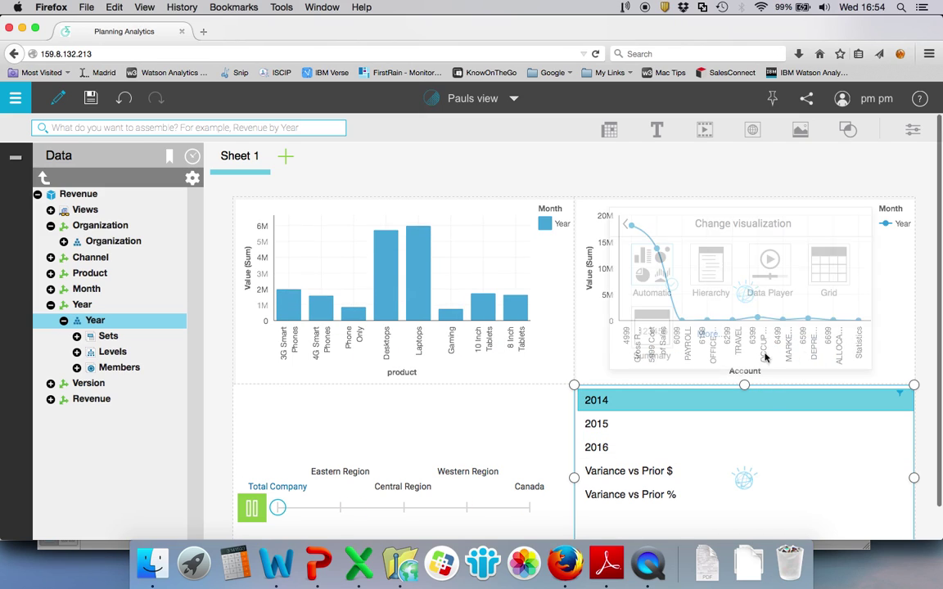
left_click(770, 263)
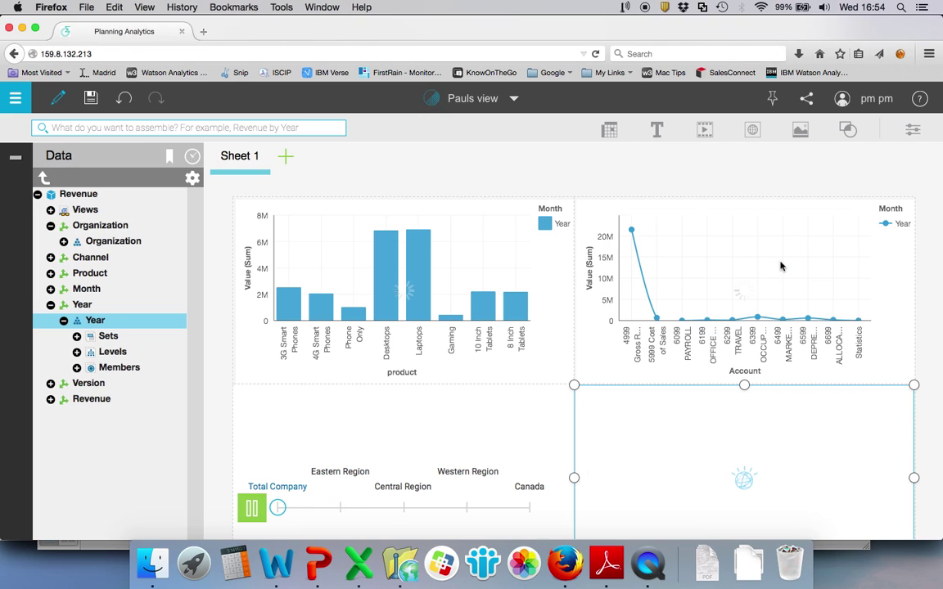
- Pause the region player at Central Region and start playing through the years
left_click(249, 511)
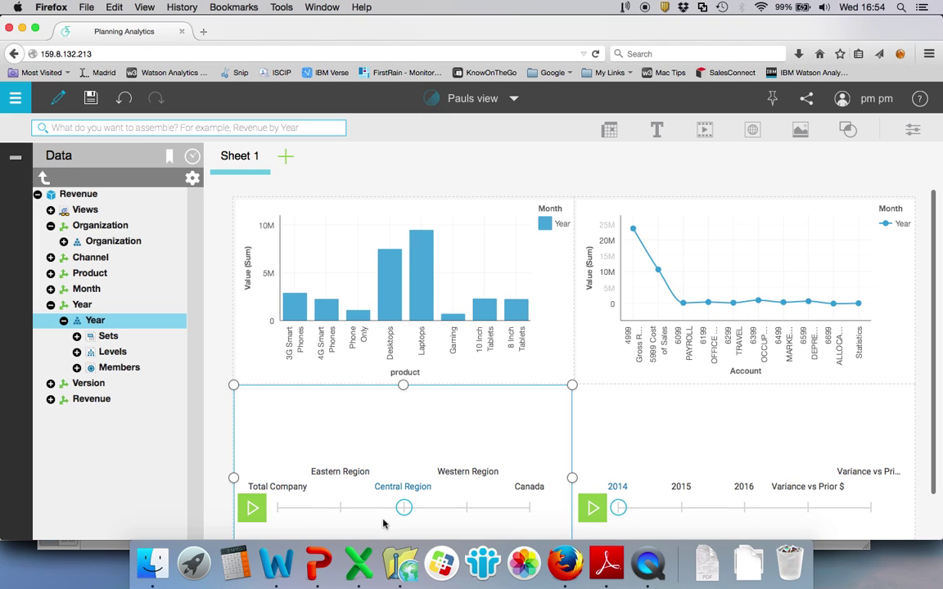
left_click(591, 509)
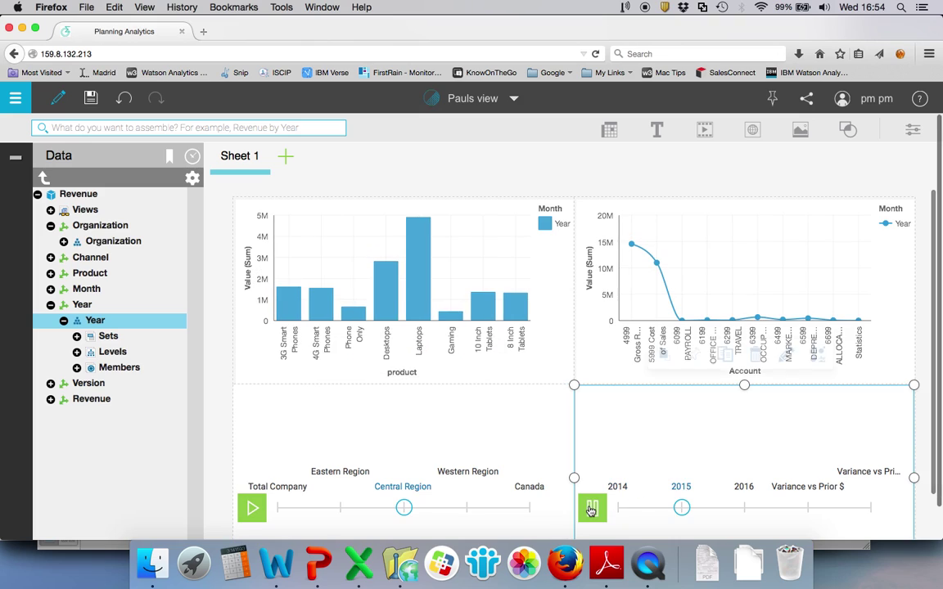